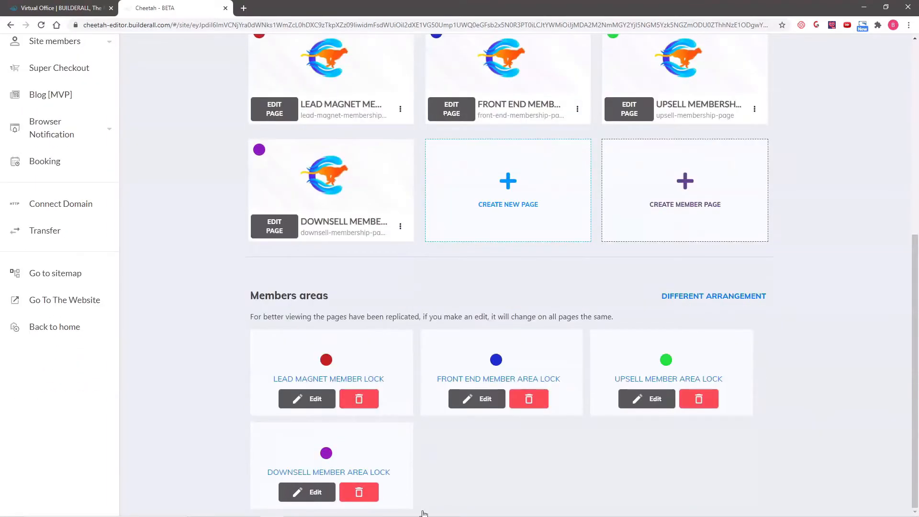
Open the Thank You/Member Access page for editing and look over its welcome, congratulations and product offer sections.
scroll(802, 214, "up", 4)
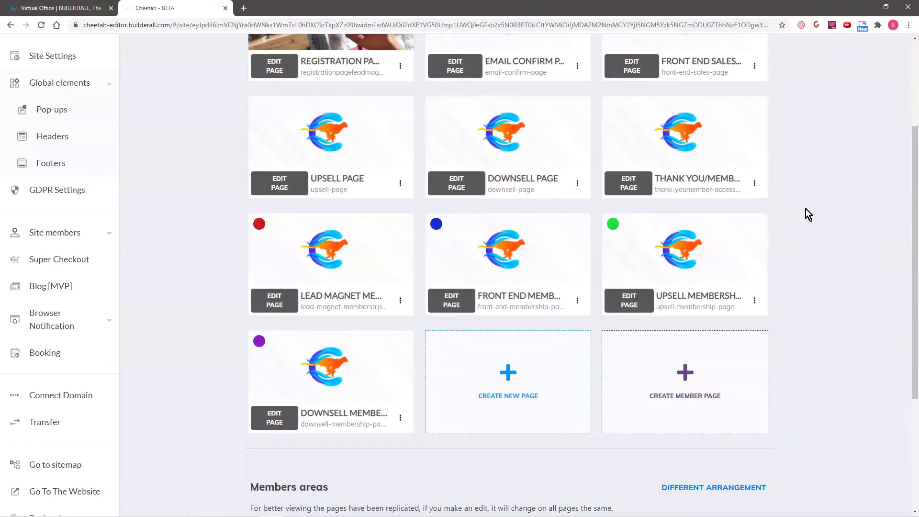
left_click(630, 186)
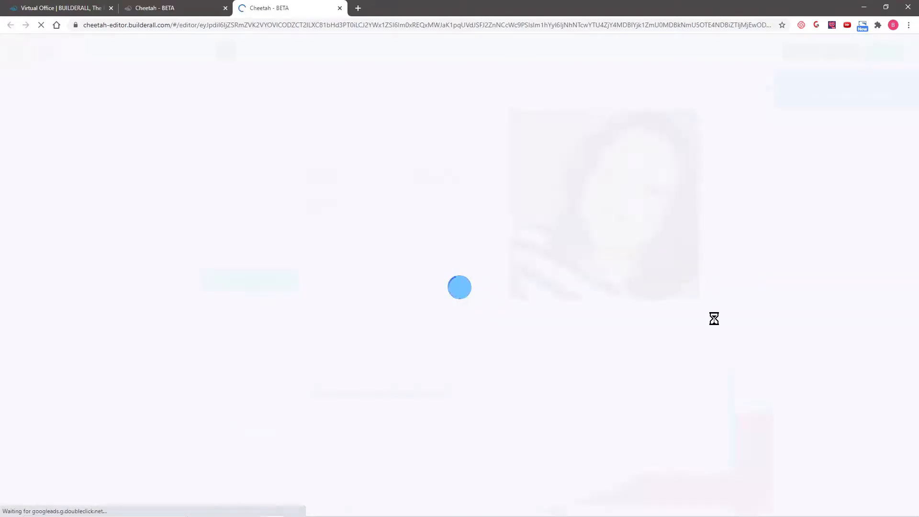
scroll(744, 345, "down", 2)
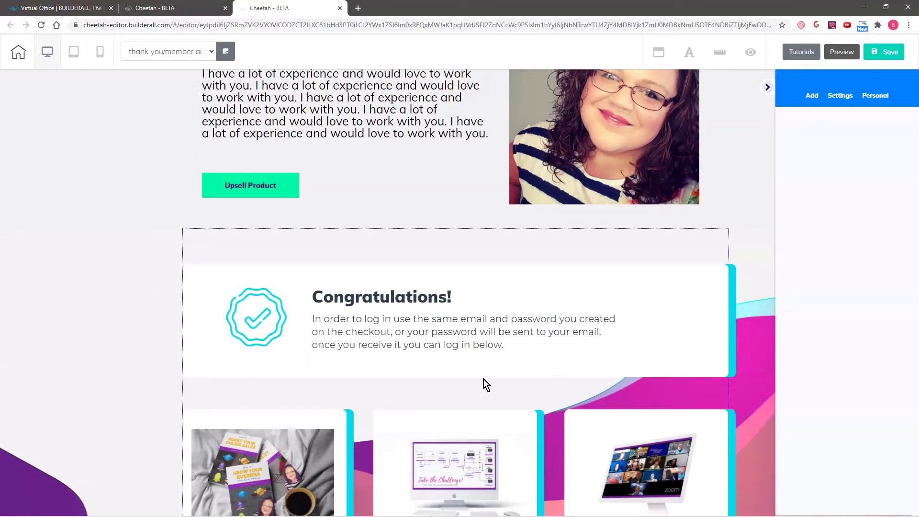
scroll(746, 399, "down", 3)
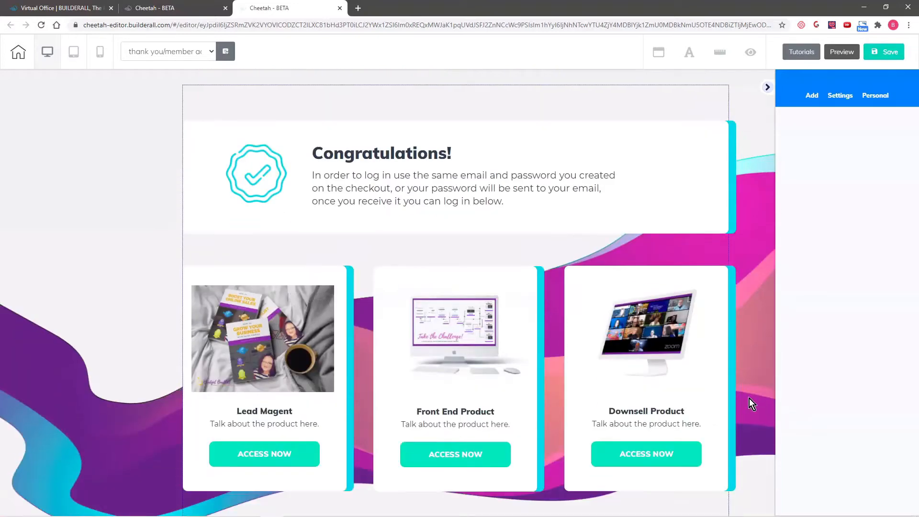
scroll(107, 357, "up", 3)
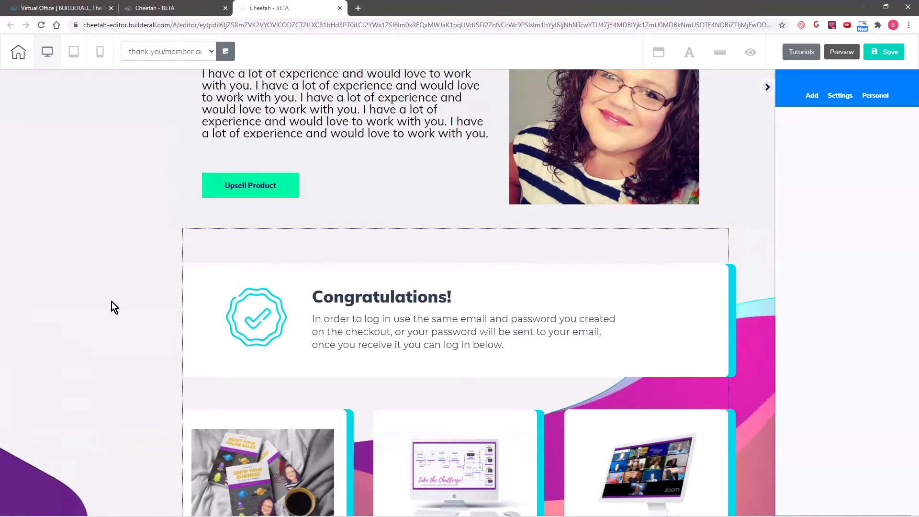
scroll(111, 301, "up", 1)
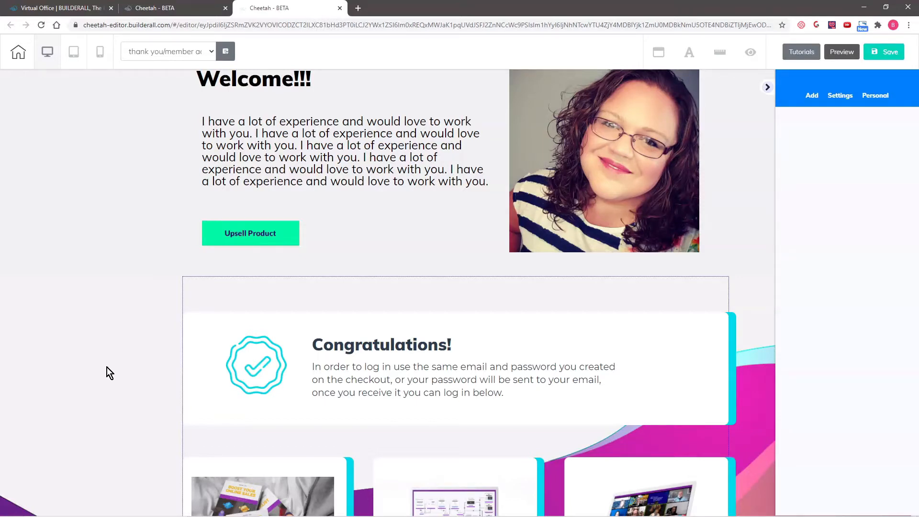
scroll(125, 175, "up", 1)
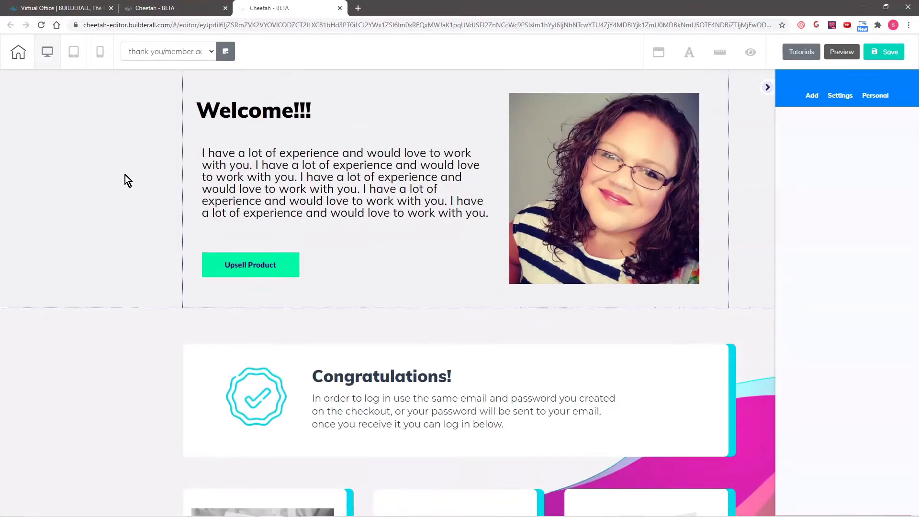
scroll(125, 175, "down", 1)
scroll(127, 153, "up", 1)
Save the Welcome panel as a personal element with the description "Restricted Header".
left_click(129, 148)
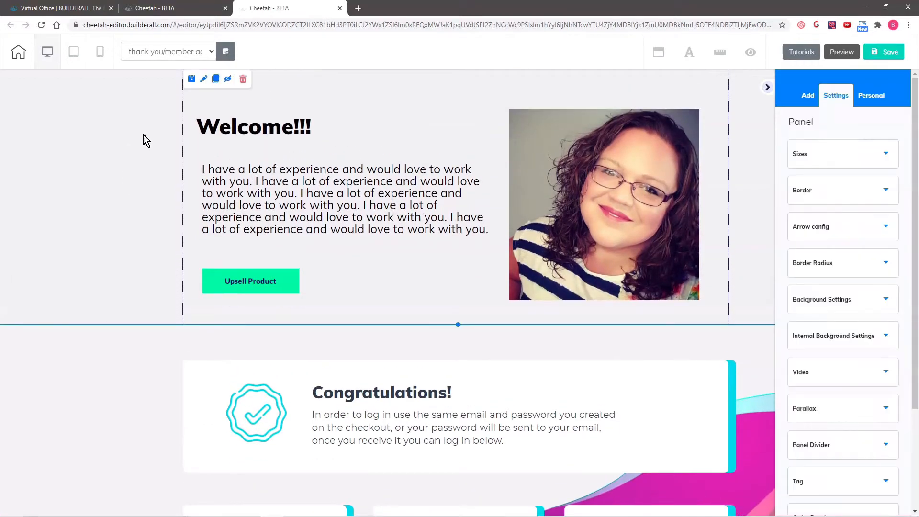
left_click(191, 80)
left_click(380, 249)
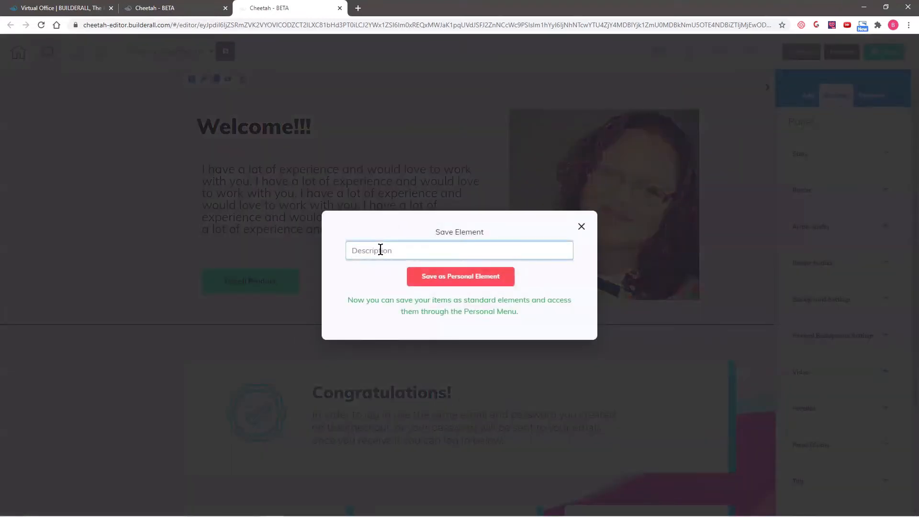
type("Restricted Header")
left_click(427, 278)
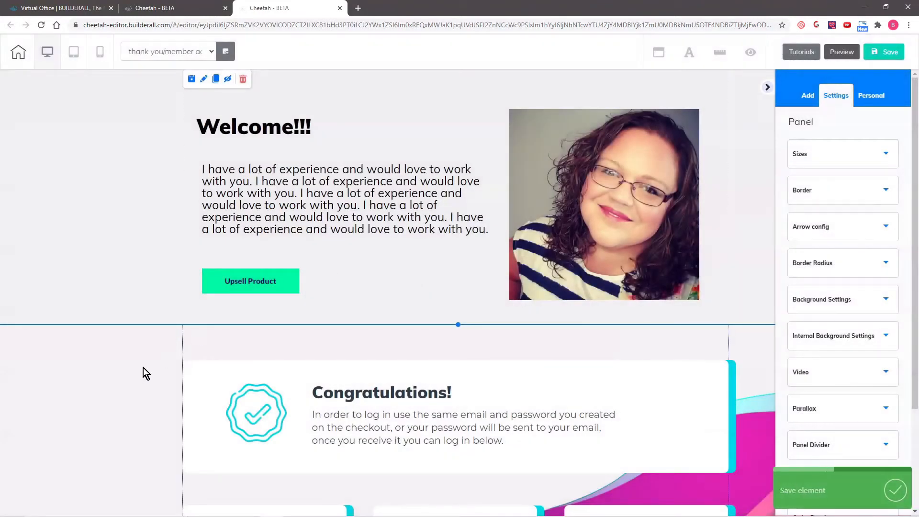
Save the Congratulations panel with the product offers as a personal element described as "Restricted Offers".
mouse_move(143, 367)
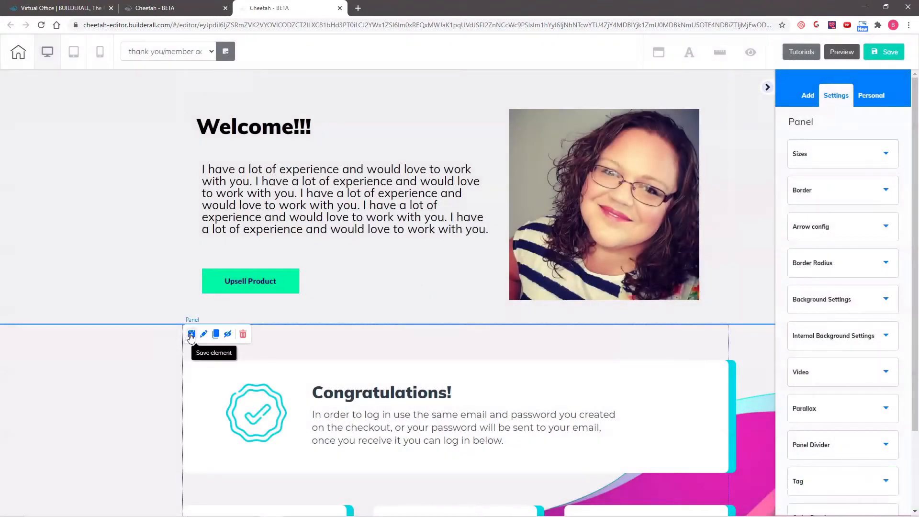
left_click(191, 334)
left_click(366, 252)
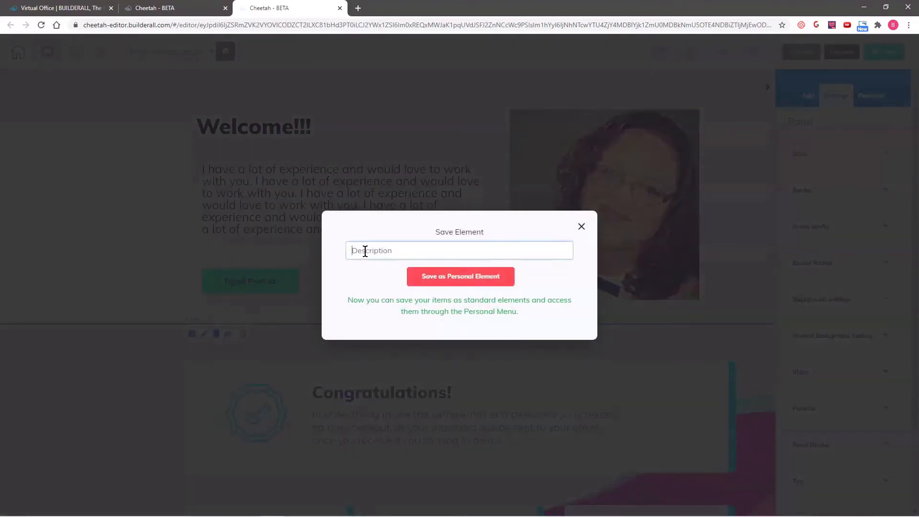
type("Restricted Offers")
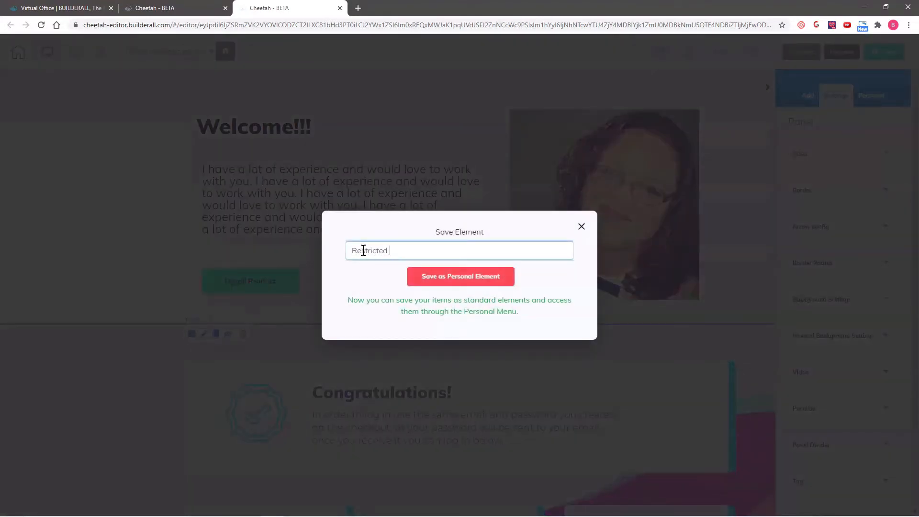
left_click(474, 282)
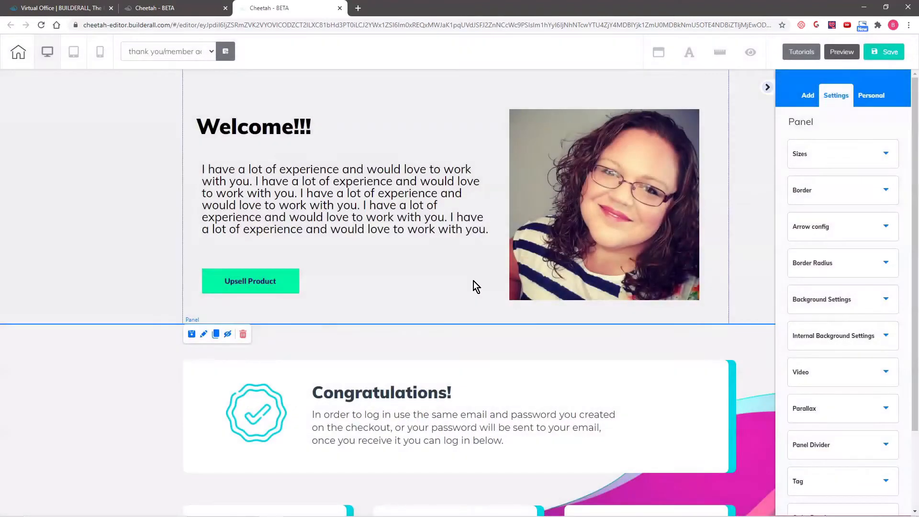
Switch to the lead magnet membership page, saving the changes to the thank you/member access page on exit.
left_click(159, 52)
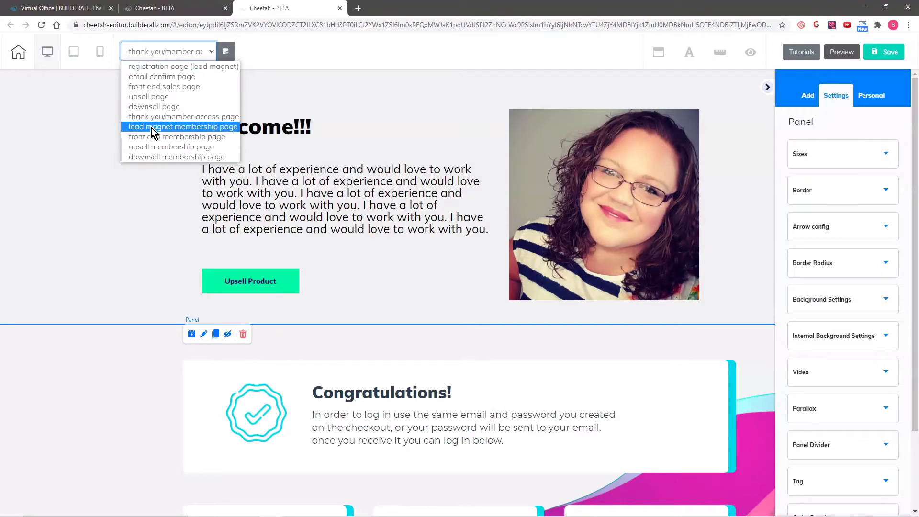
left_click(151, 128)
left_click(513, 290)
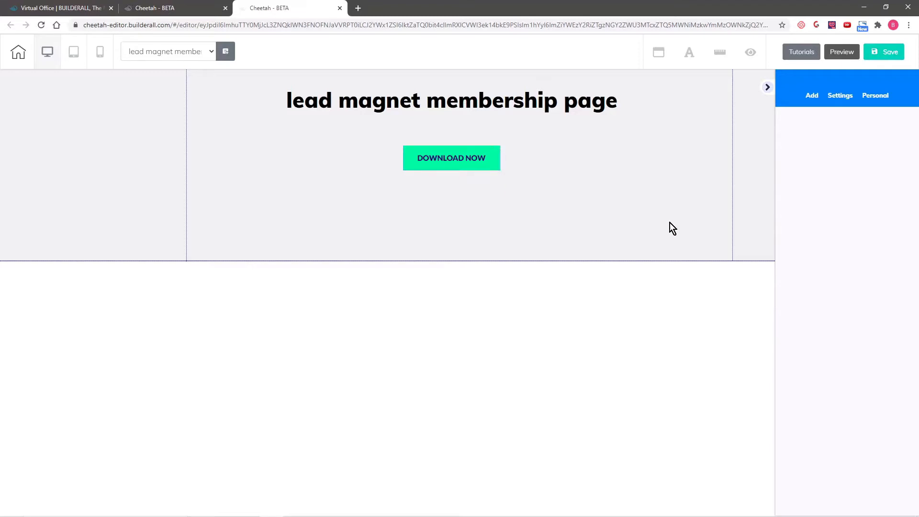
Add the saved Restricted Header and Restricted Offers panels below the download section and check their layout.
left_click(874, 98)
left_click(821, 124)
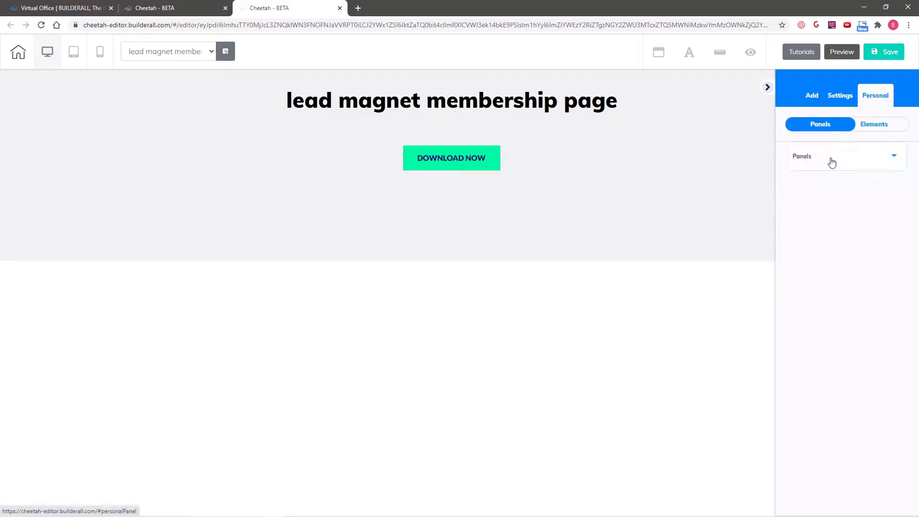
left_click(823, 164)
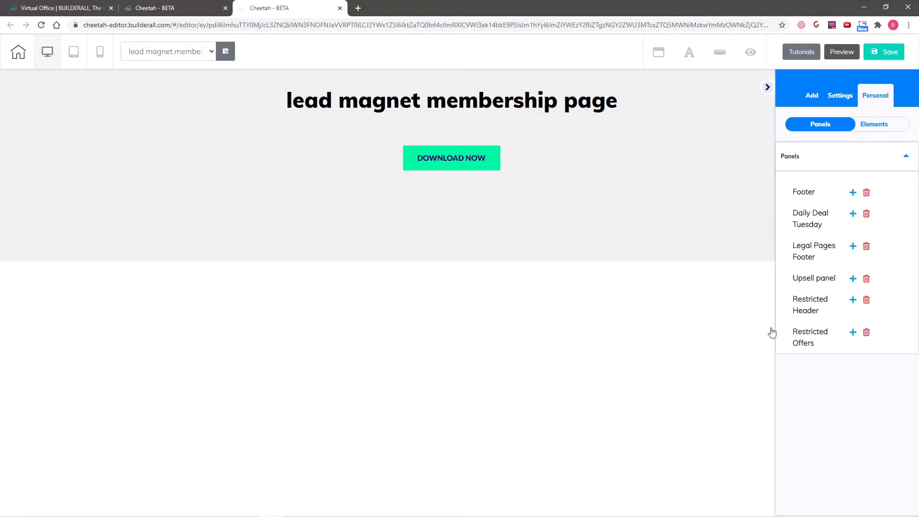
left_click(852, 333)
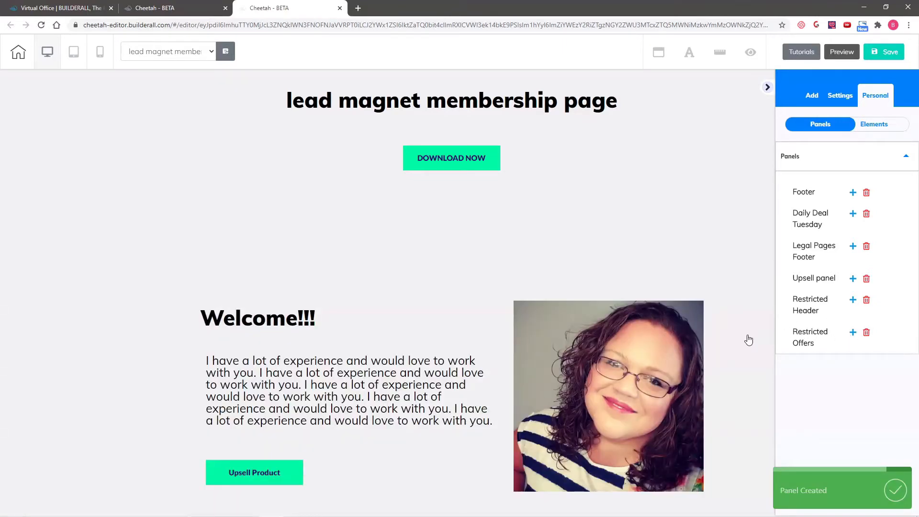
scroll(748, 335, "down", 6)
scroll(749, 326, "up", 6)
scroll(743, 313, "down", 7)
scroll(745, 313, "down", 3)
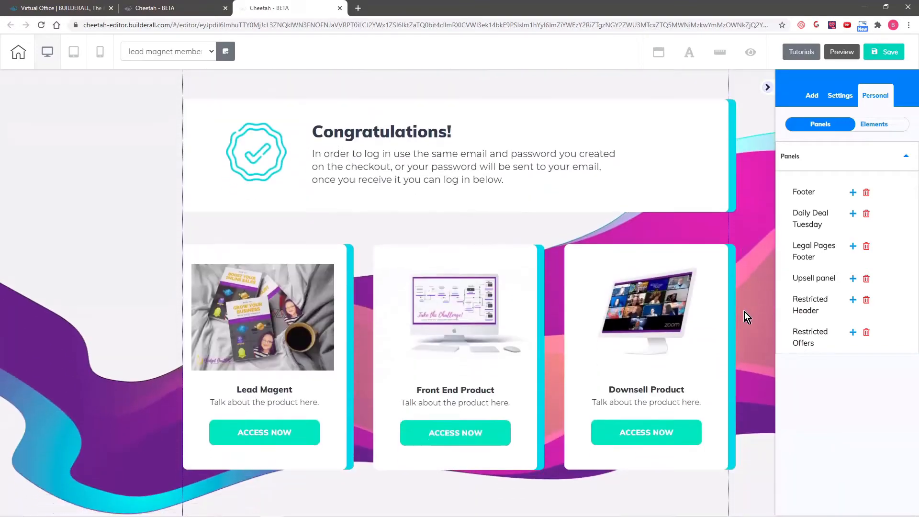
scroll(746, 314, "up", 8)
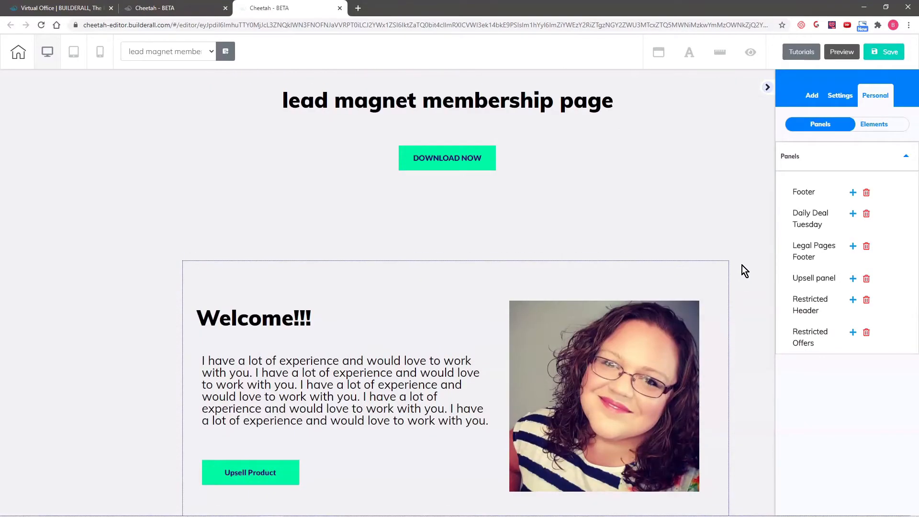
scroll(742, 268, "down", 5)
scroll(742, 295, "up", 3)
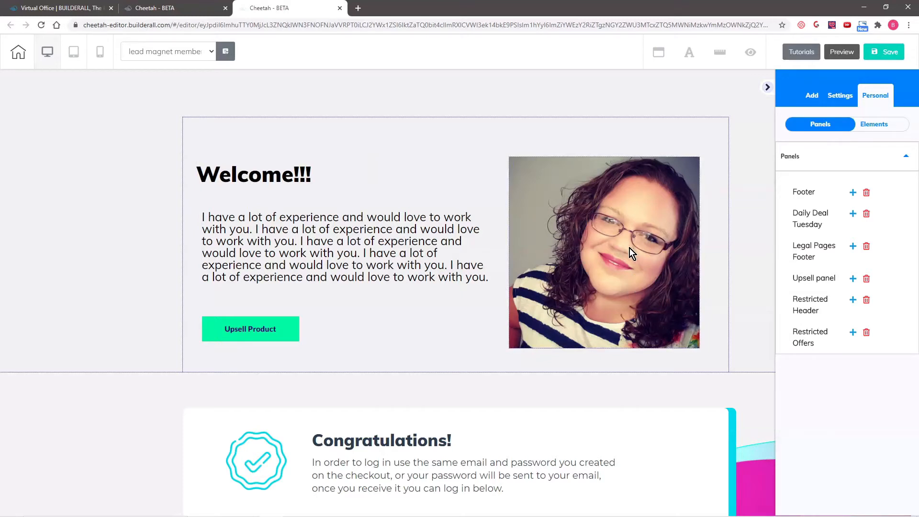
Check the added welcome and offer panels and save the lead magnet membership page.
left_click_drag(627, 243, 599, 234)
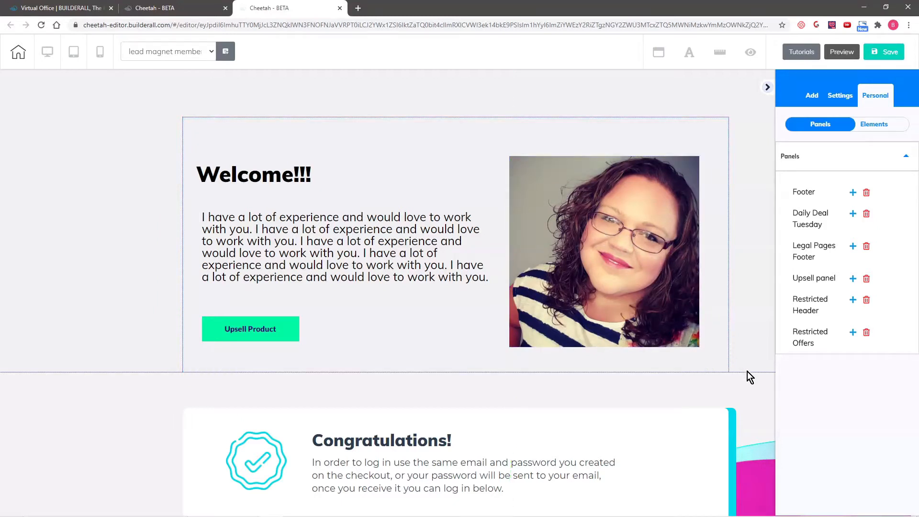
scroll(748, 371, "down", 1)
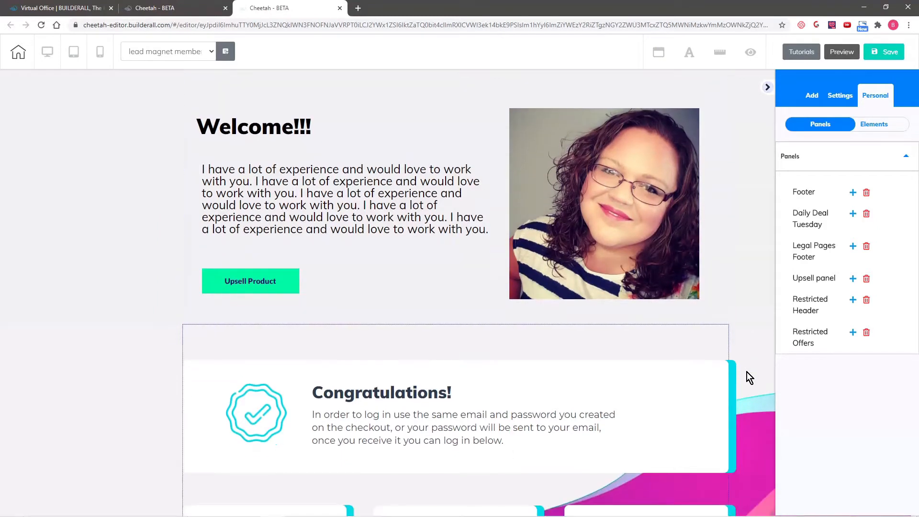
scroll(746, 372, "down", 2)
left_click(878, 54)
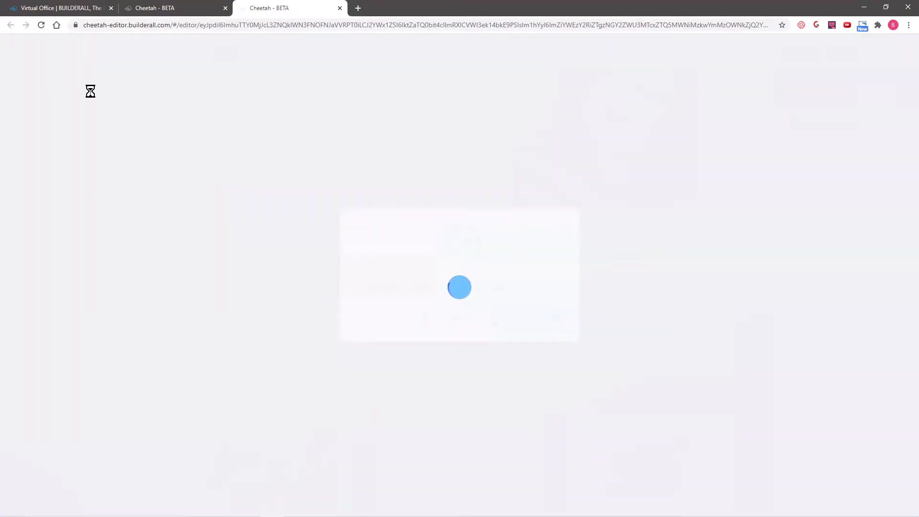
Switch to the front end sales page, saving the lead magnet membership page on exit.
left_click(151, 53)
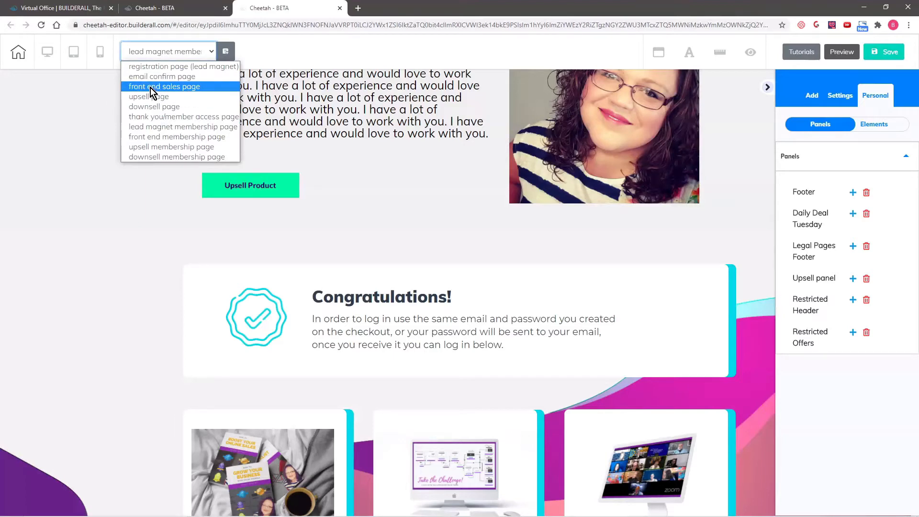
left_click(151, 87)
left_click(490, 286)
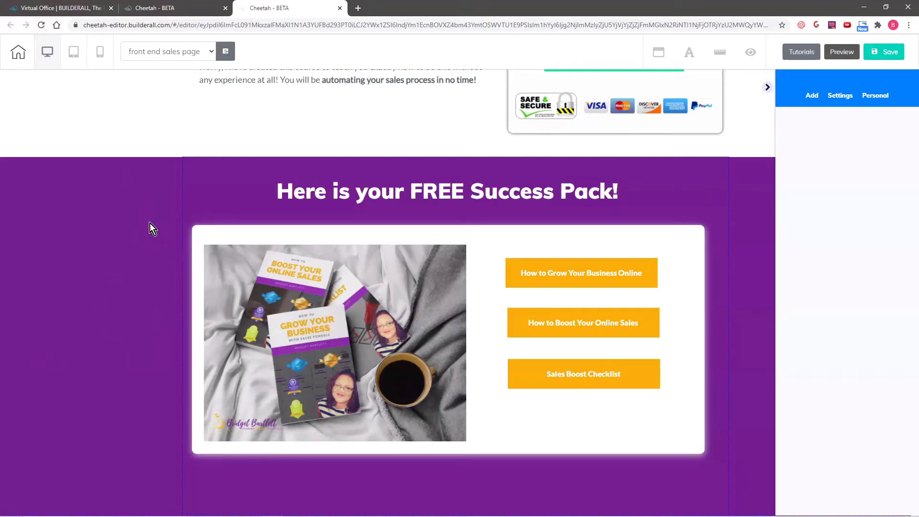
Save the purple "Here is your FREE Success Pack!" panel as a personal element described as "Lead magnet panel".
left_click(150, 223)
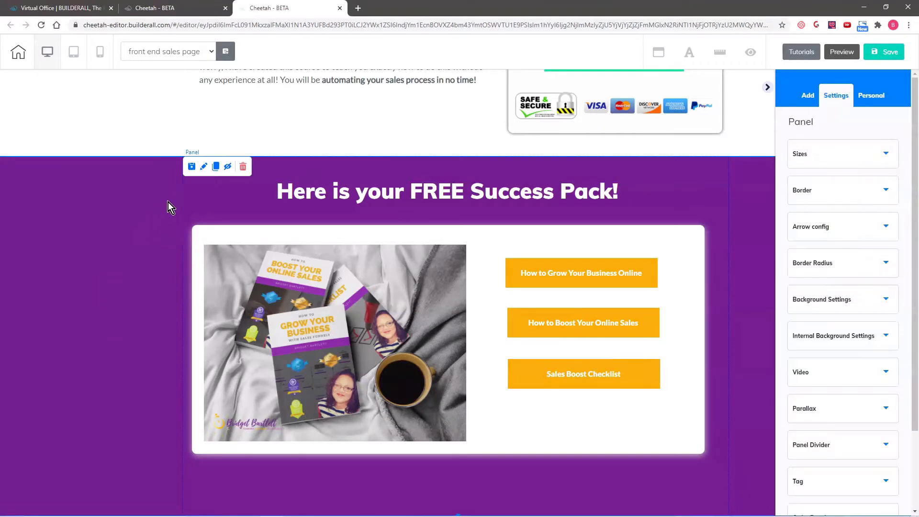
left_click(191, 167)
left_click(375, 248)
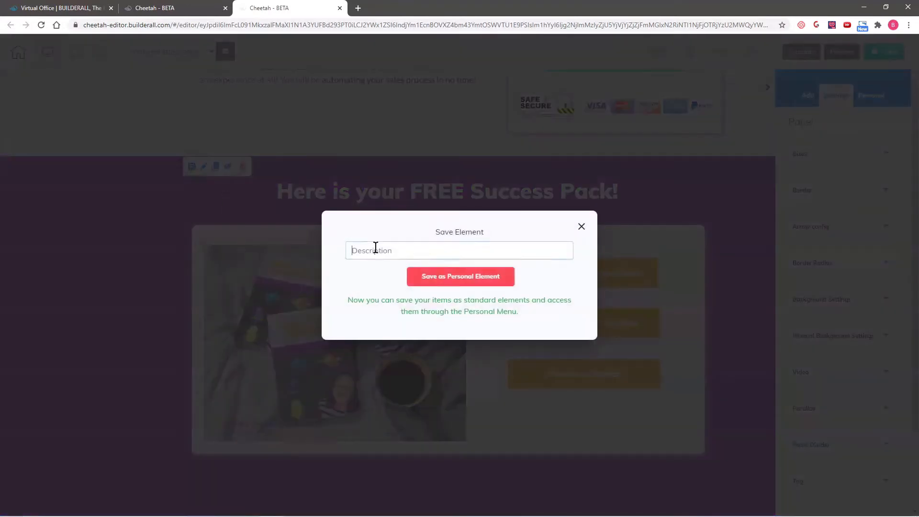
type("Lead magnet panel")
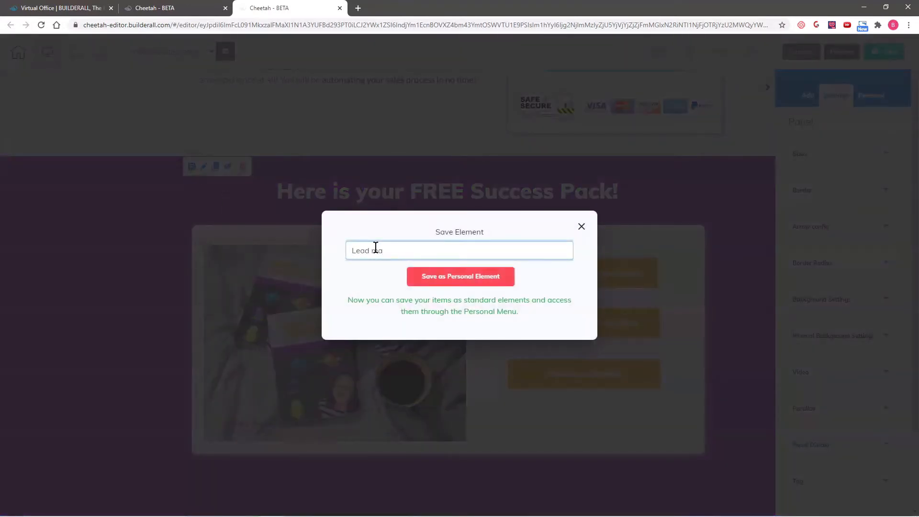
left_click(454, 278)
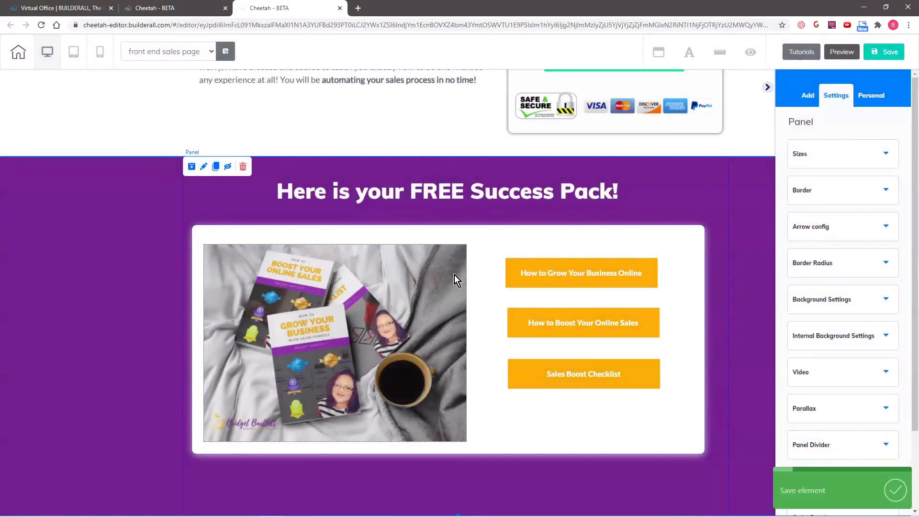
Return to the lead magnet membership page, saving the front end sales page on exit.
left_click(163, 52)
left_click(159, 126)
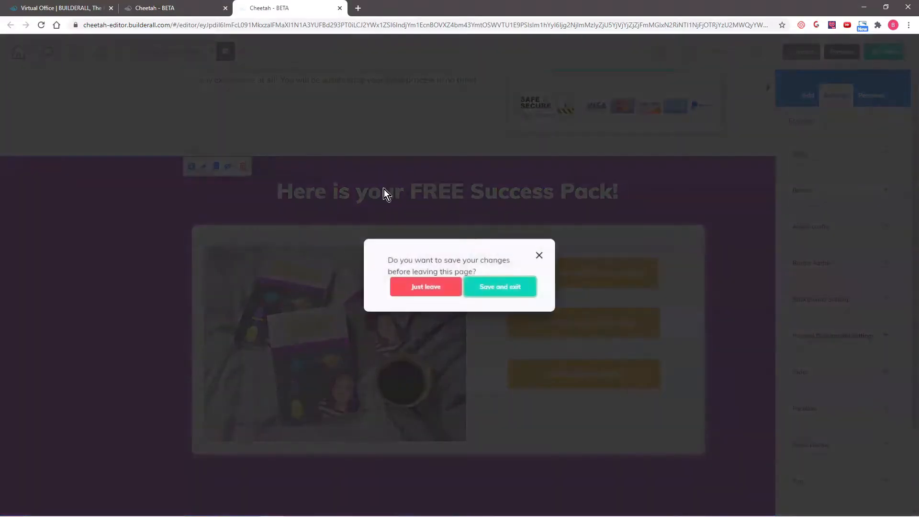
left_click(494, 287)
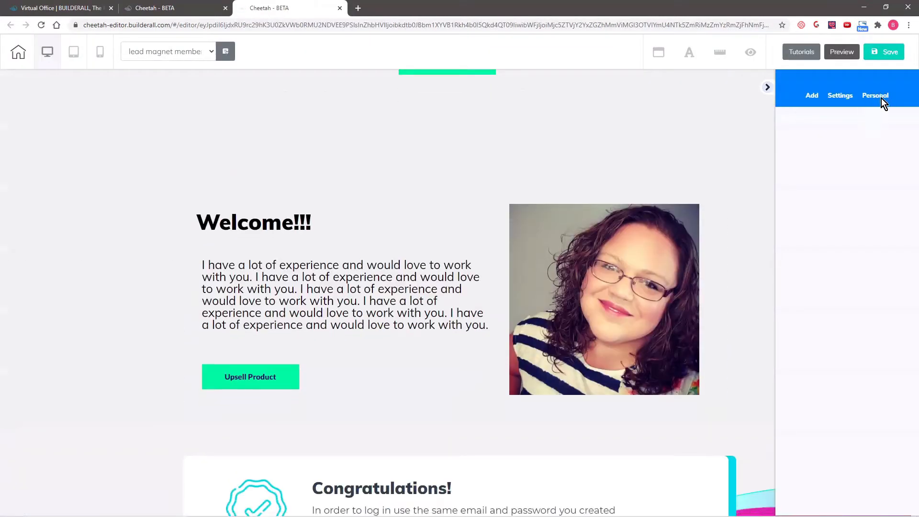
Add the saved "Lead magnet panel" from the personal panels to the lead magnet membership page.
left_click(875, 95)
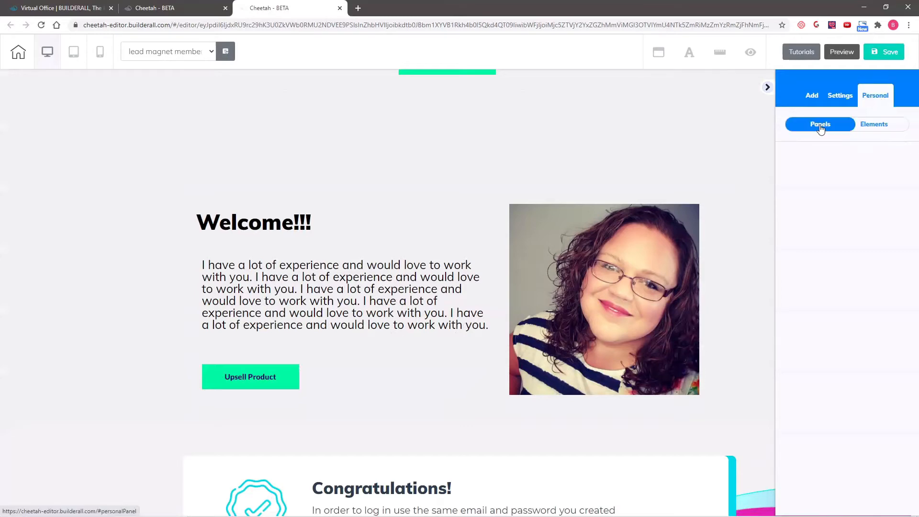
left_click(813, 160)
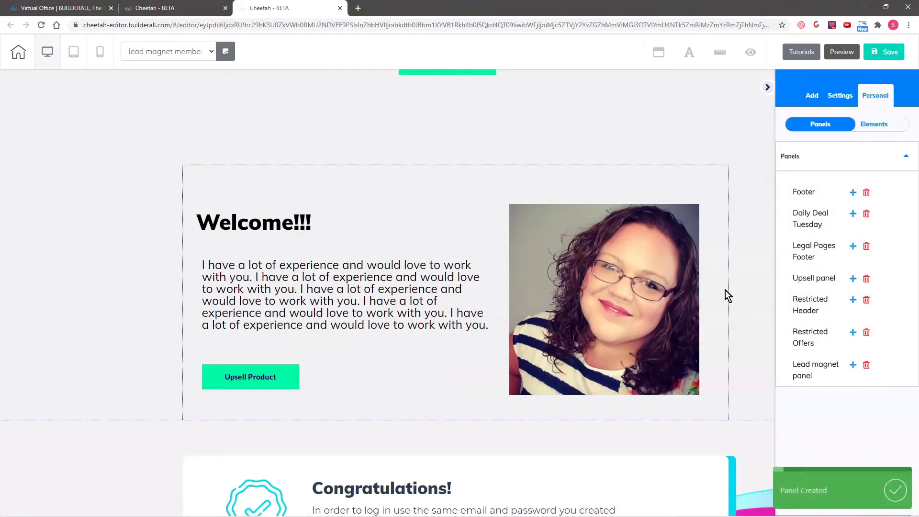
Move the purple "Here is your FREE Success Pack!" panel to the first position in the page's panel order.
scroll(725, 290, "down", 15)
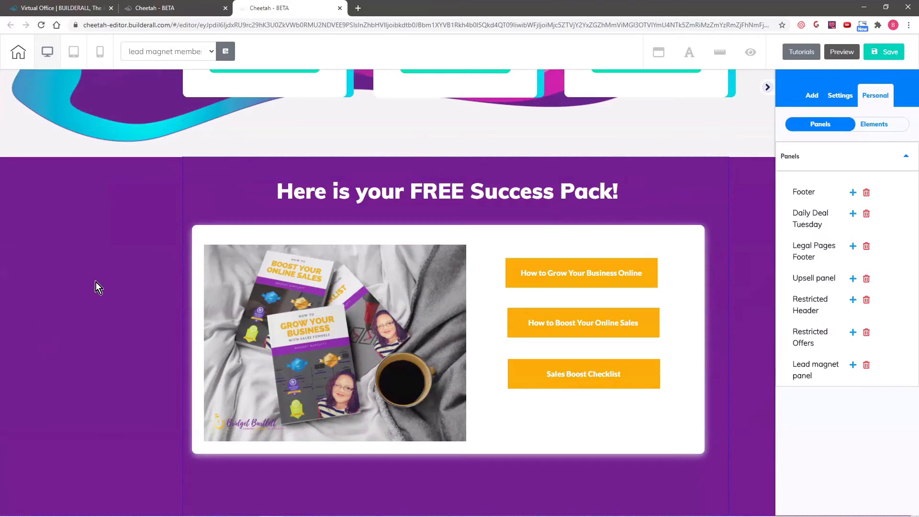
left_click(97, 222)
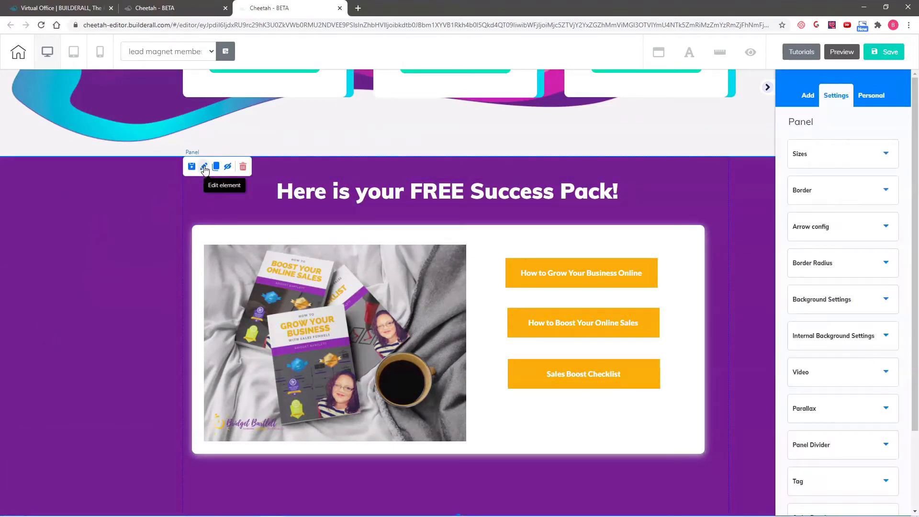
scroll(839, 364, "down", 2)
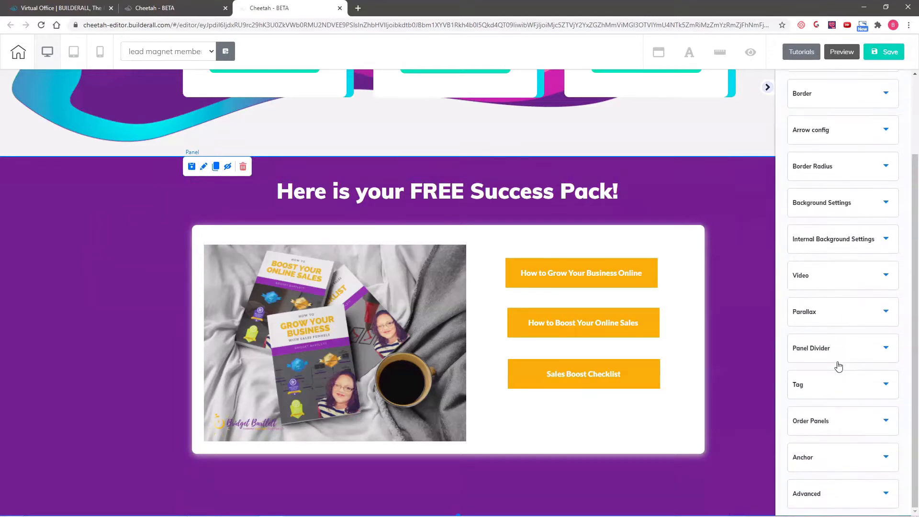
left_click(841, 425)
scroll(856, 304, "down", 3)
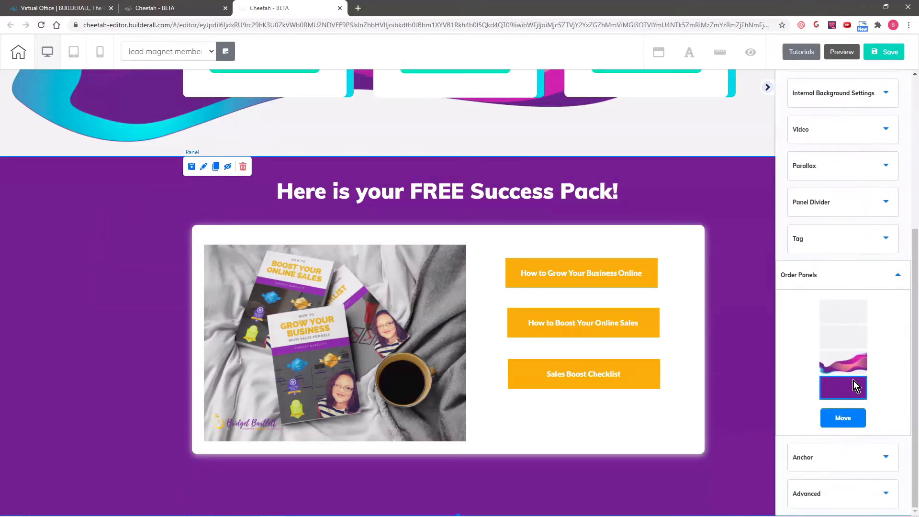
left_click_drag(852, 385, 849, 307)
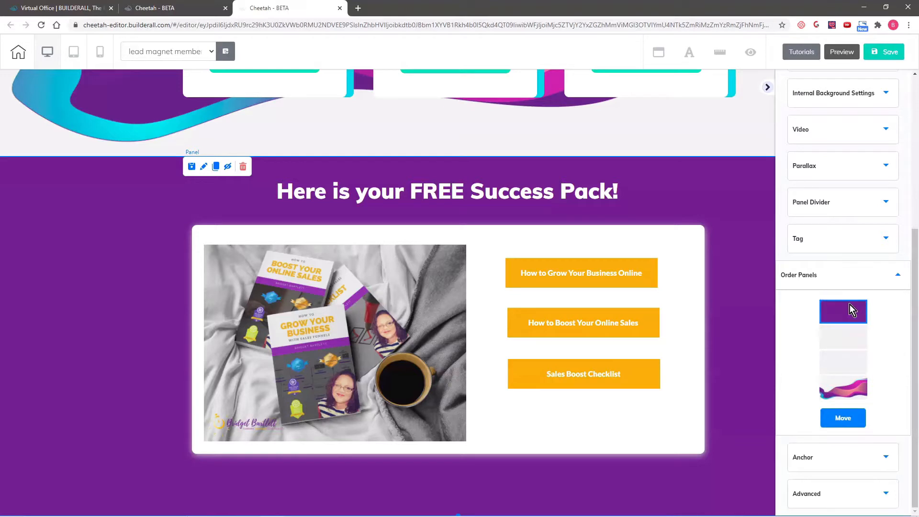
left_click(843, 418)
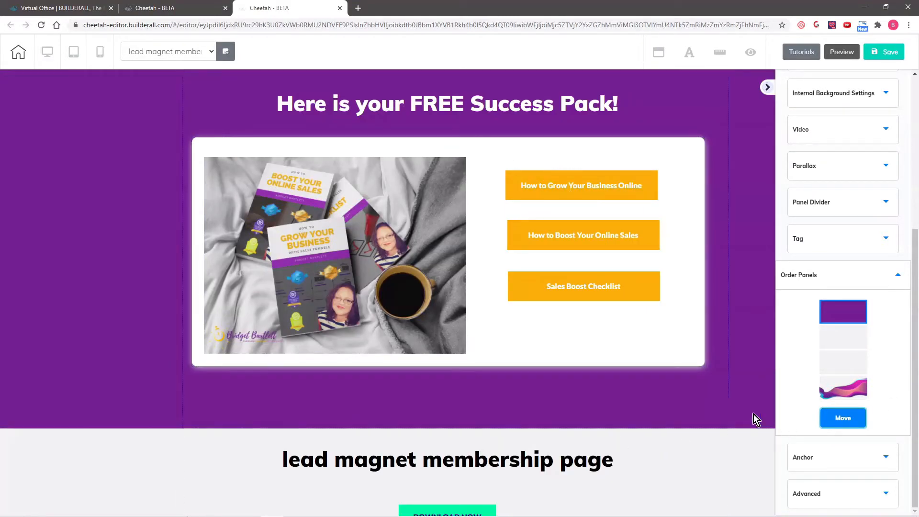
Delete the panel containing the "lead magnet membership page" heading and the DOWNLOAD NOW button.
scroll(650, 431, "down", 4)
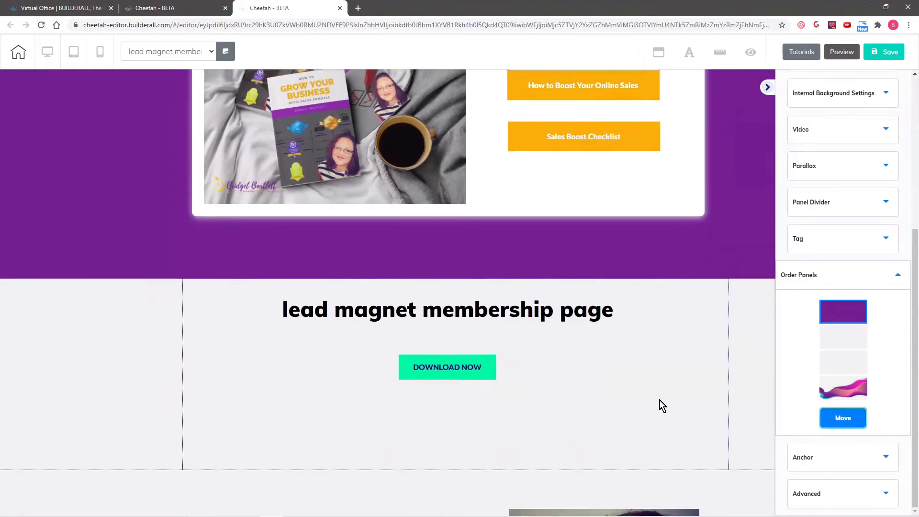
scroll(669, 368, "up", 2)
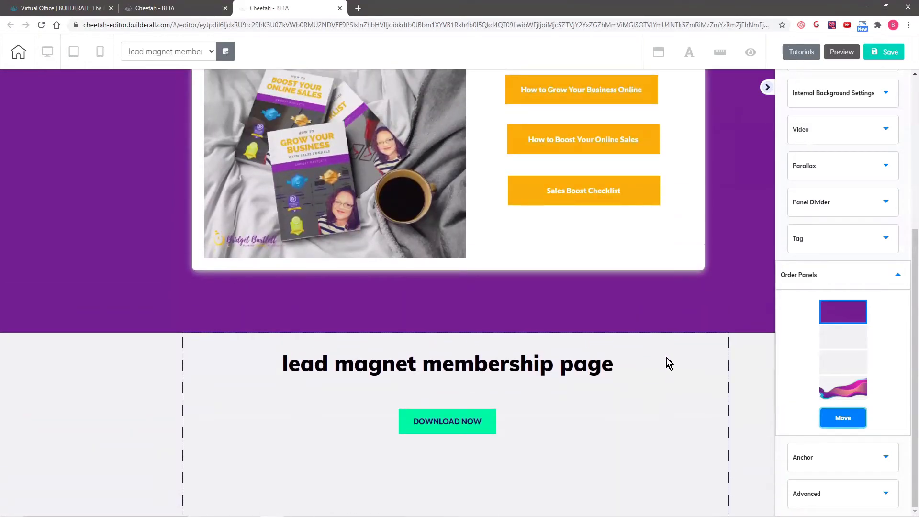
left_click(669, 363)
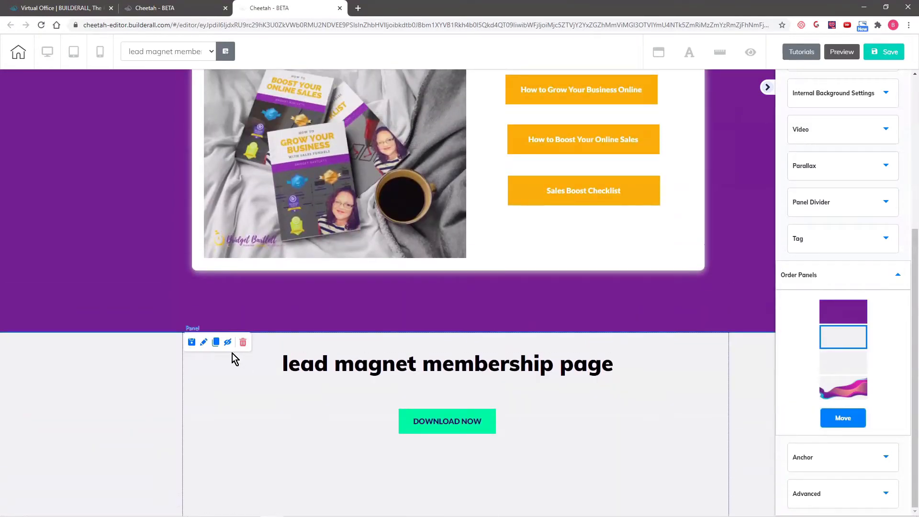
left_click(243, 343)
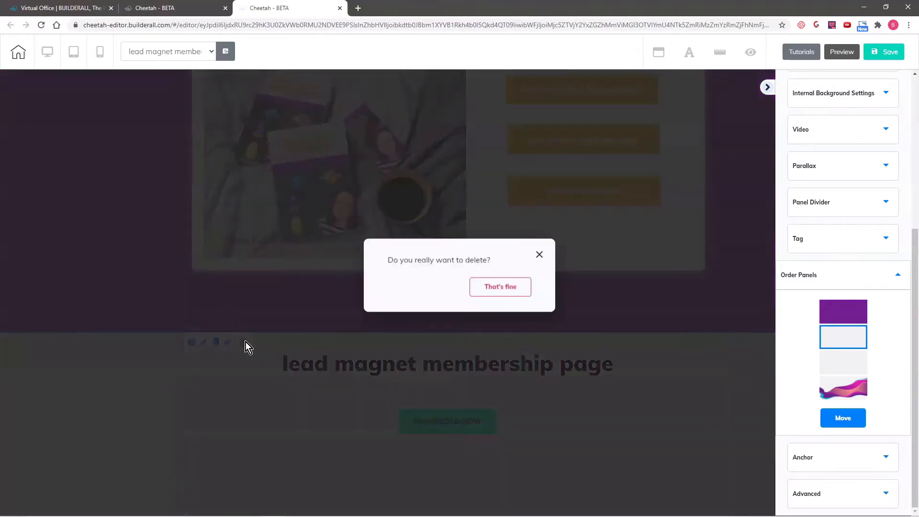
left_click(500, 289)
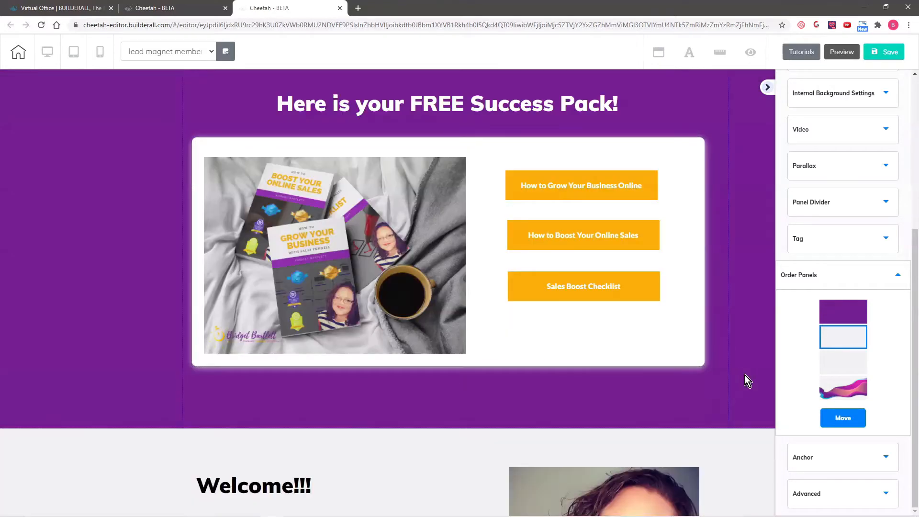
Delete the "Welcome!!!" panel with the Upsell Product button, between the purple panel and the Congratulations panel.
scroll(744, 378, "down", 6)
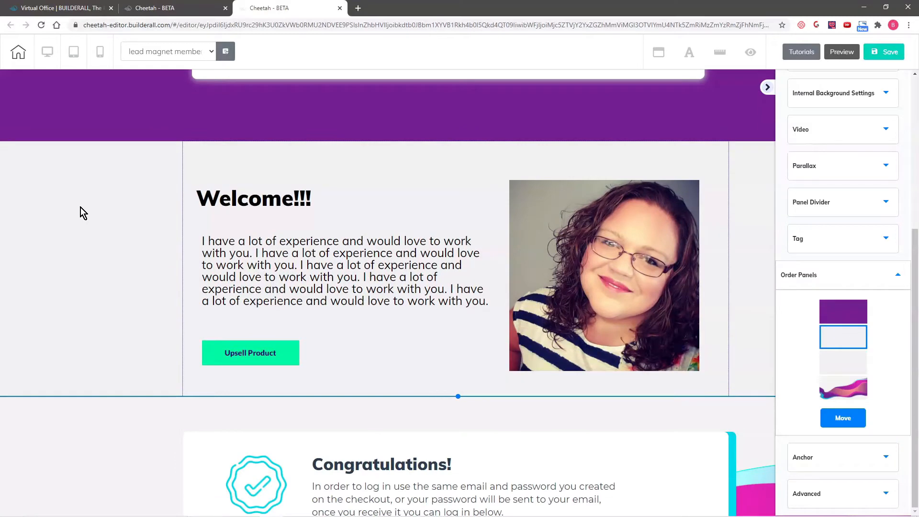
left_click(243, 150)
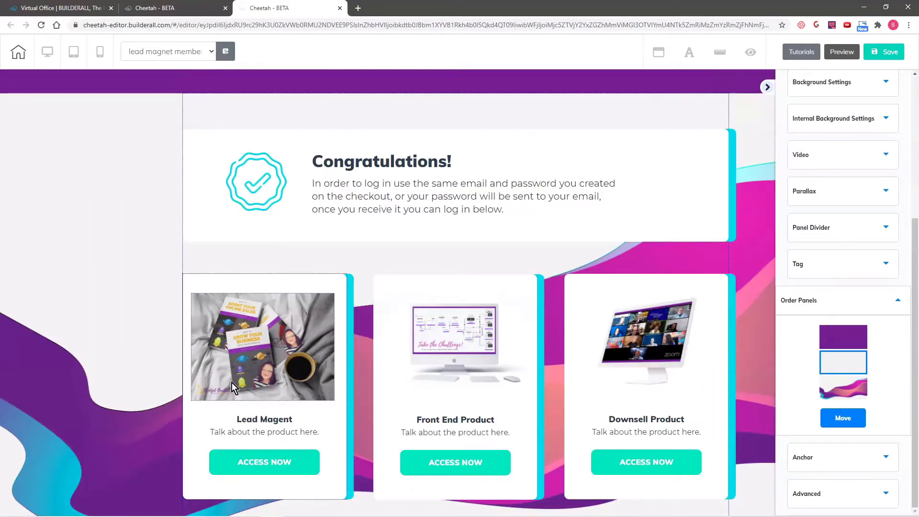
scroll(127, 382, "up", 5)
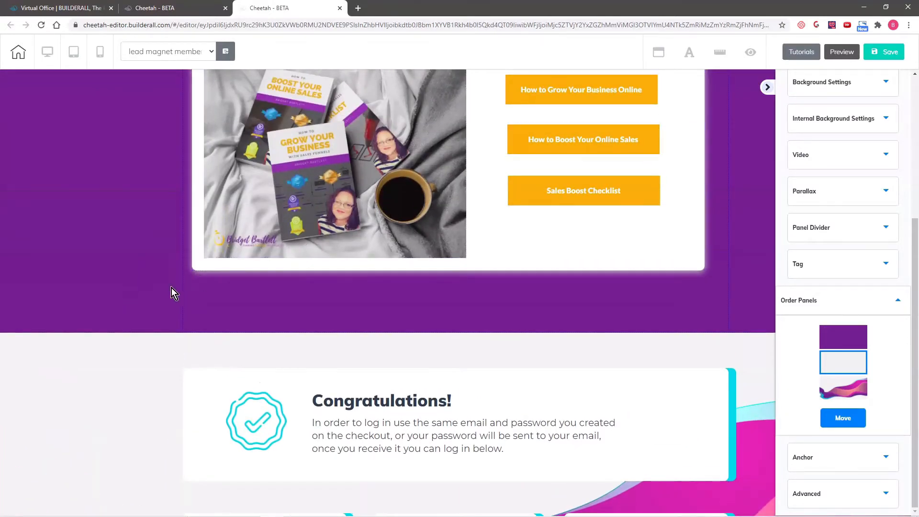
scroll(143, 311, "down", 5)
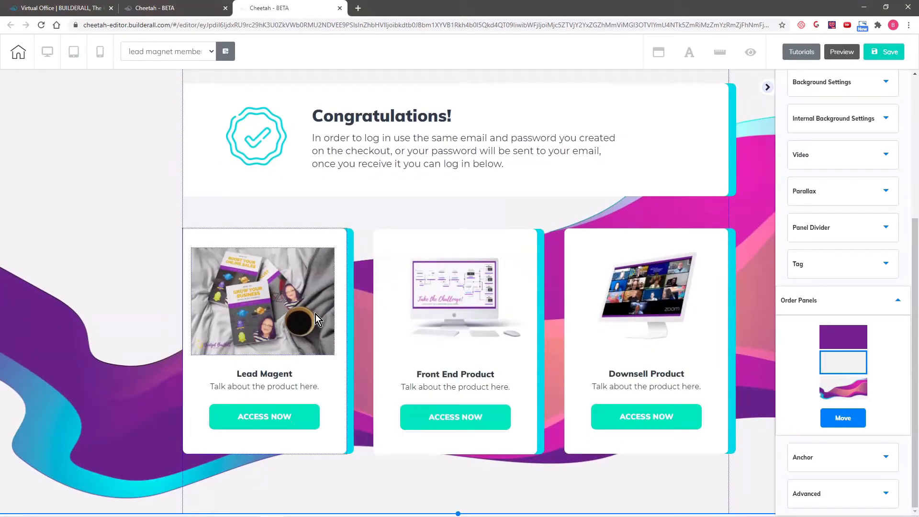
Replace the image in the "Lead Magent" card with "profile pic" and fit it centred above the card's title.
left_click(279, 322)
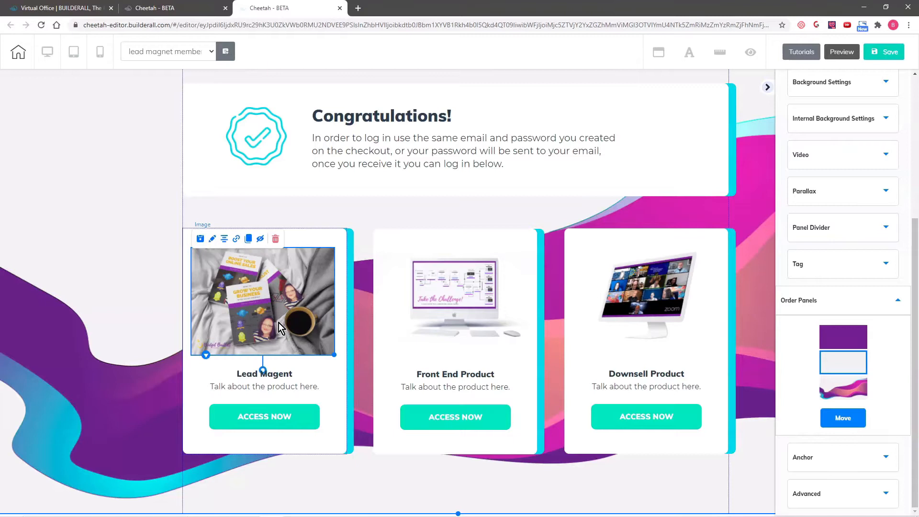
left_click(212, 241)
left_click(862, 155)
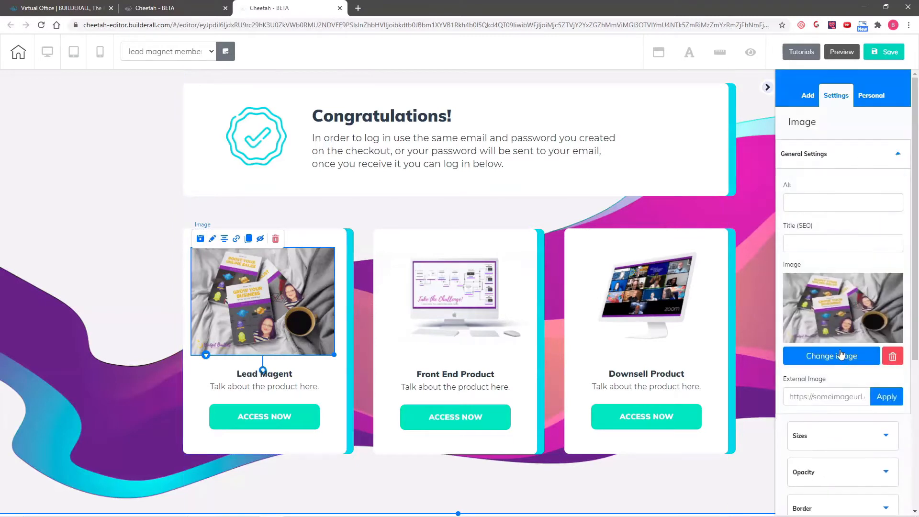
left_click(841, 354)
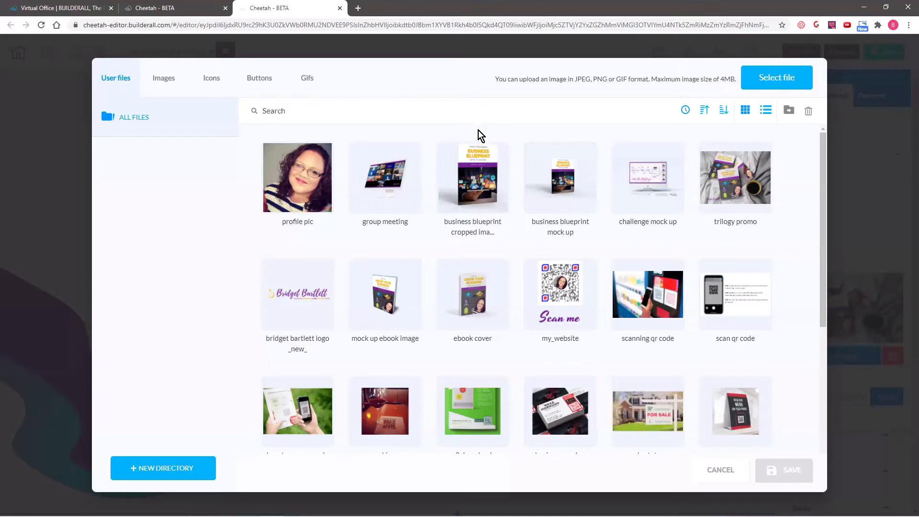
mouse_move(491, 150)
left_click(295, 158)
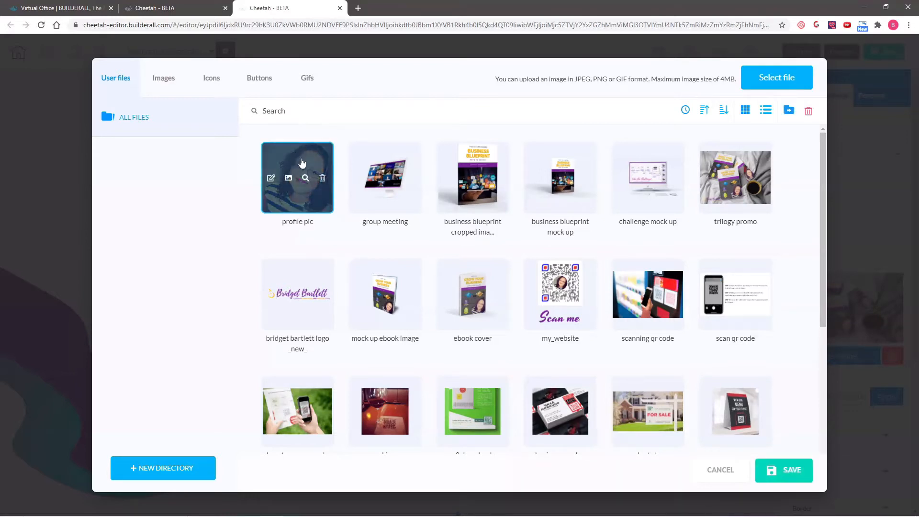
left_click(781, 471)
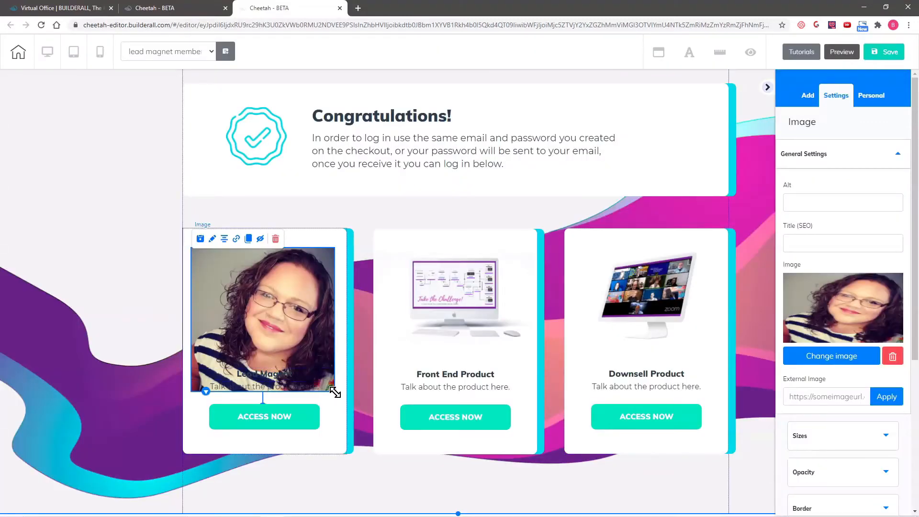
left_click_drag(334, 391, 291, 348)
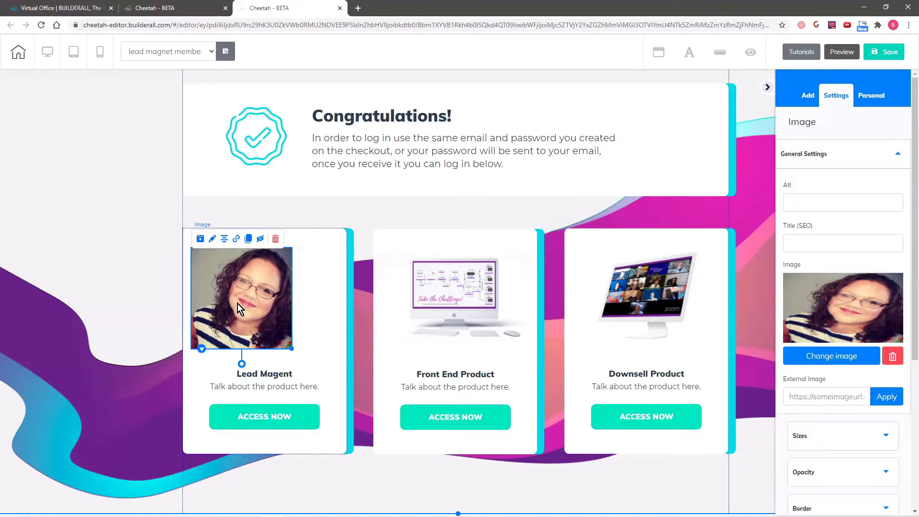
left_click_drag(242, 307, 259, 310)
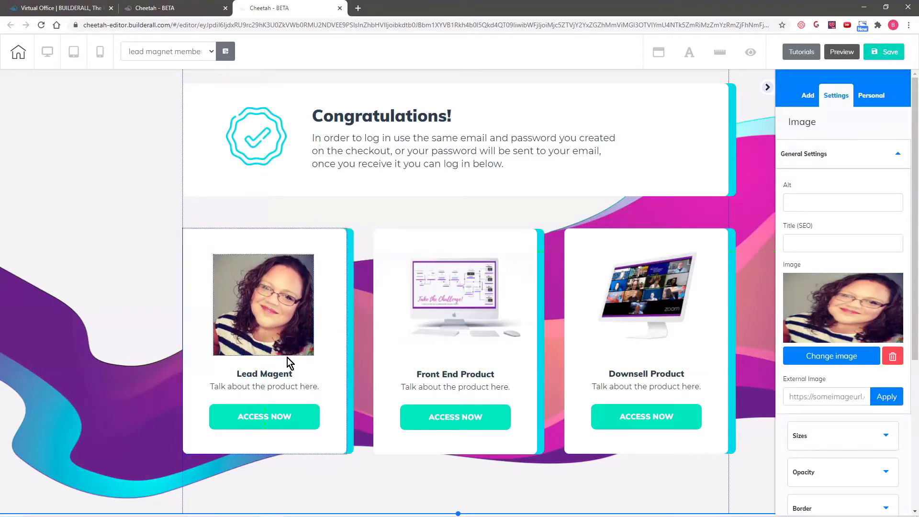
Change the "Lead Magent" card's title to "Upsell Offer".
left_click(289, 378)
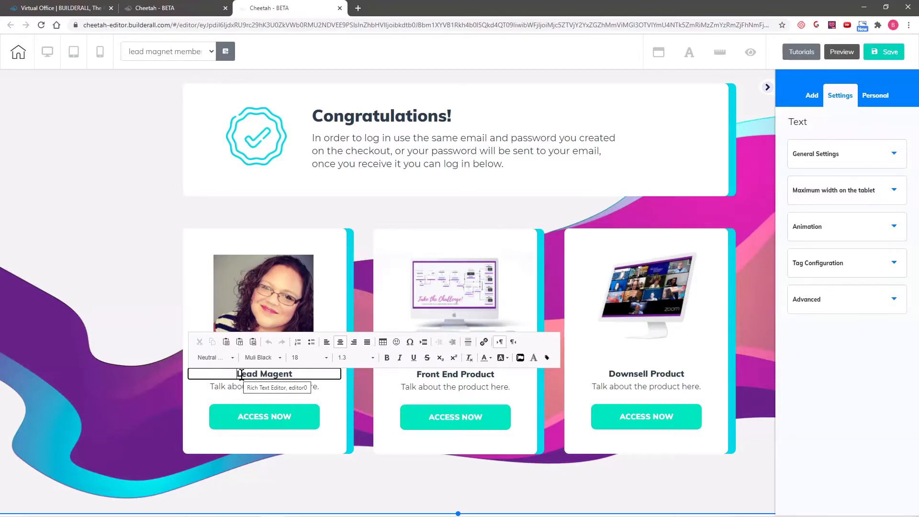
type("Upsell Offer")
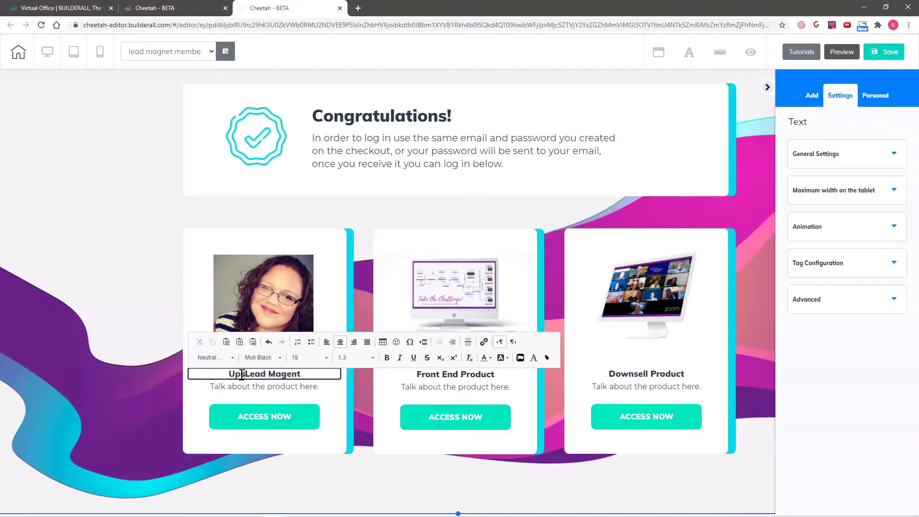
key("Delete")
key("Delete")
key("Delete")
key("Delete")
key("Delete")
key("Delete")
key("Delete")
key("Delete")
key("Delete")
key("Delete")
key("Delete")
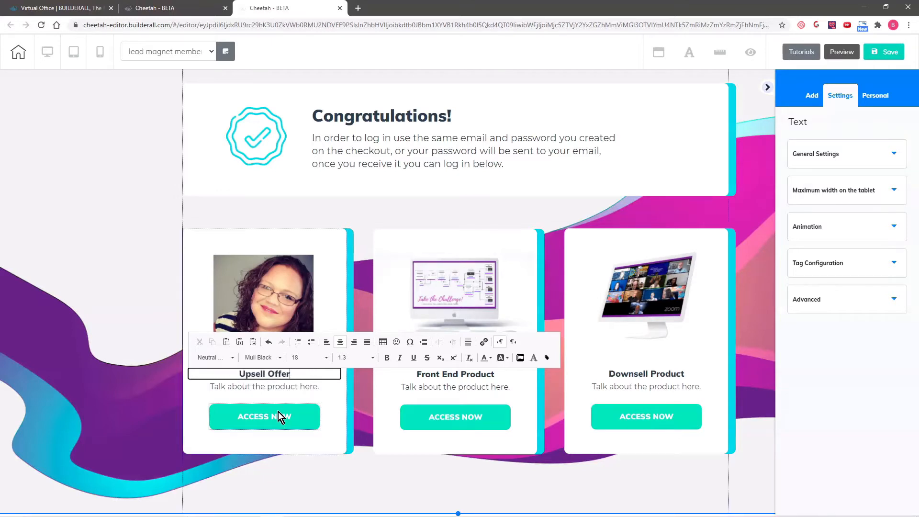
Link the Upsell Offer card's ACCESS NOW button to the upsell membership page and save the page.
left_click(277, 412)
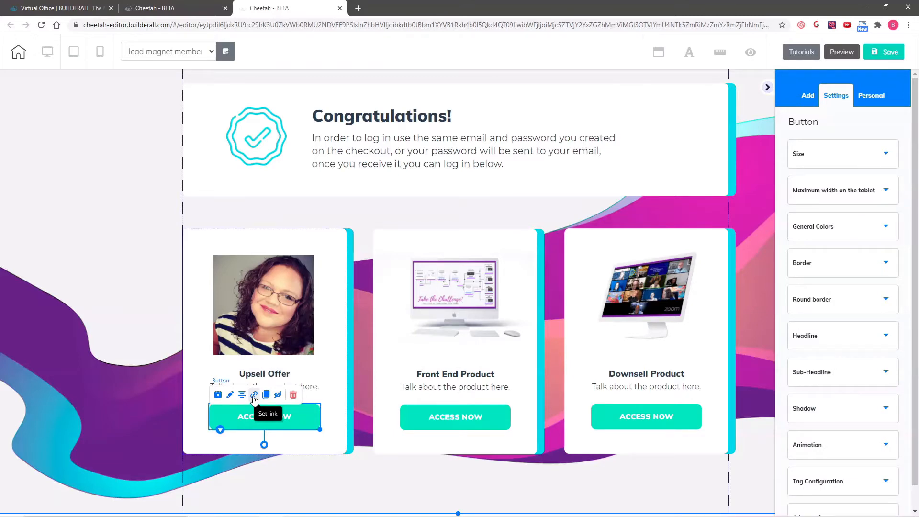
left_click(253, 396)
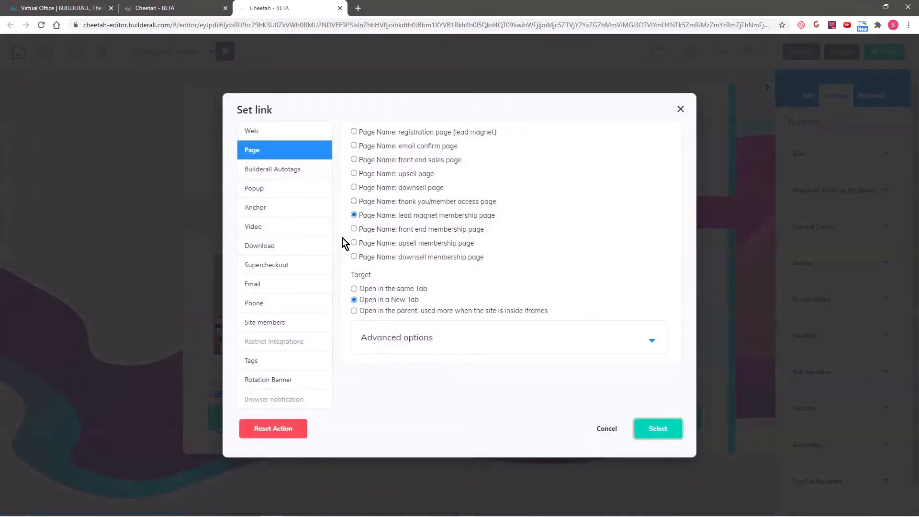
left_click(354, 243)
left_click(658, 429)
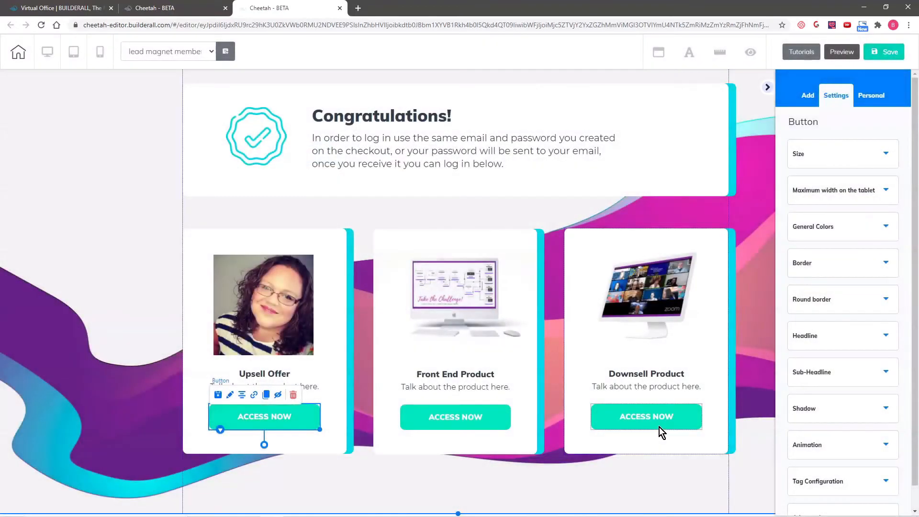
left_click(886, 52)
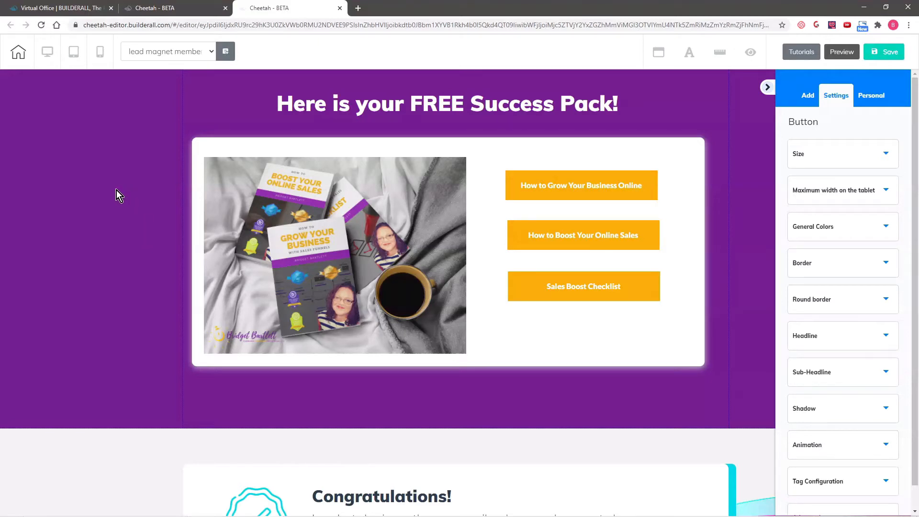
Review the page's mobile layout, and save and publish the site from the desktop layout.
left_click(101, 54)
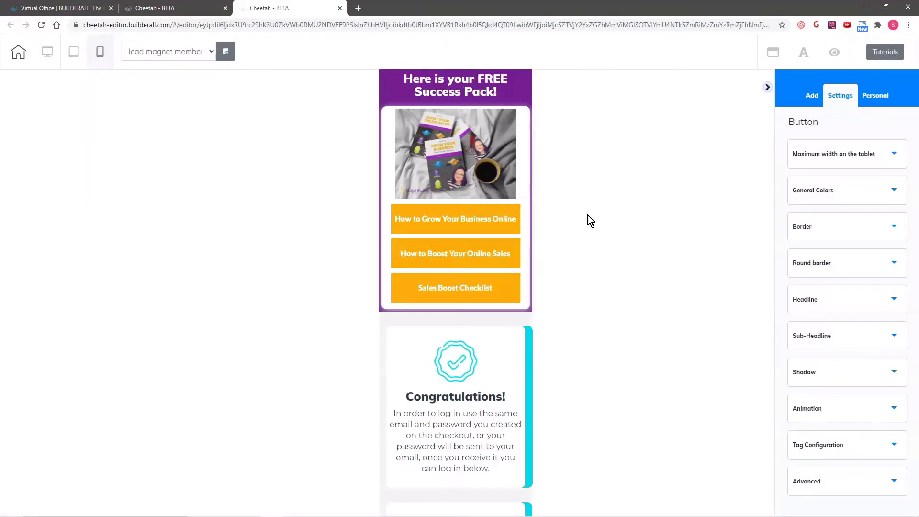
scroll(582, 214, "down", 9)
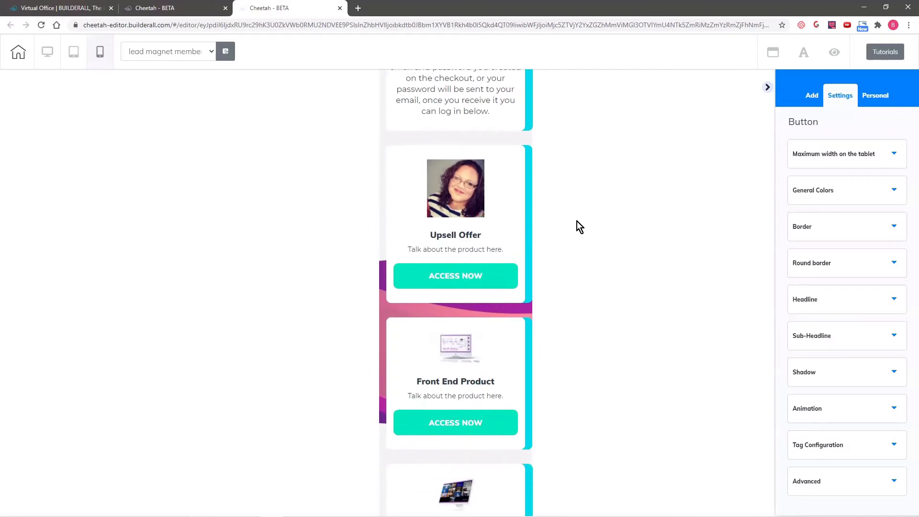
scroll(576, 223, "up", 10)
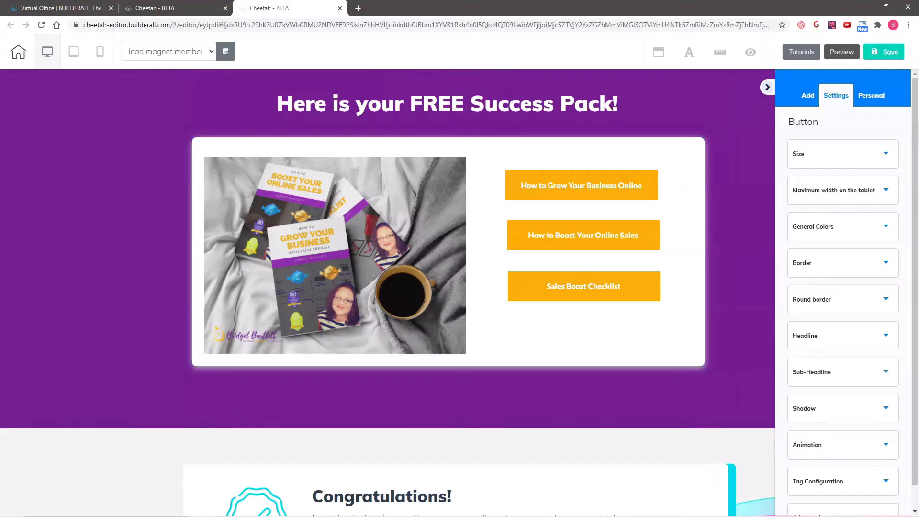
left_click(882, 51)
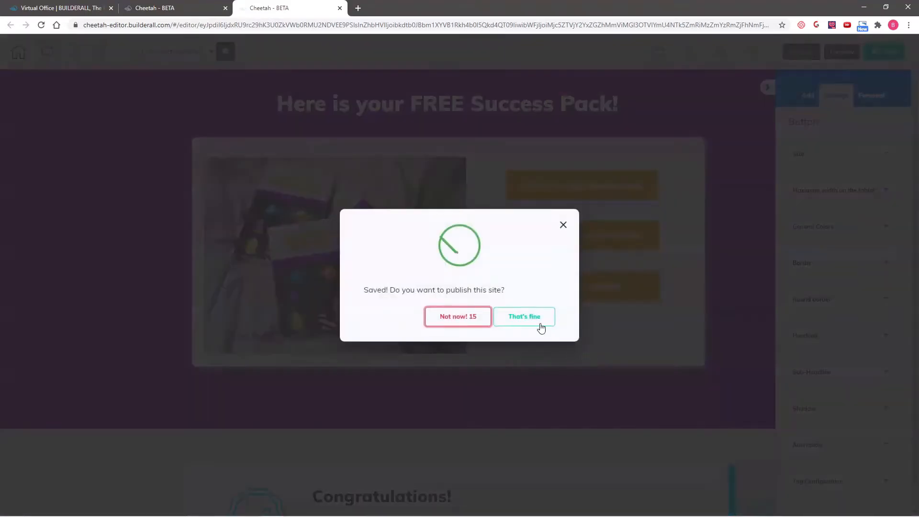
left_click(536, 318)
Switch the editor to the front end membership page.
left_click(165, 54)
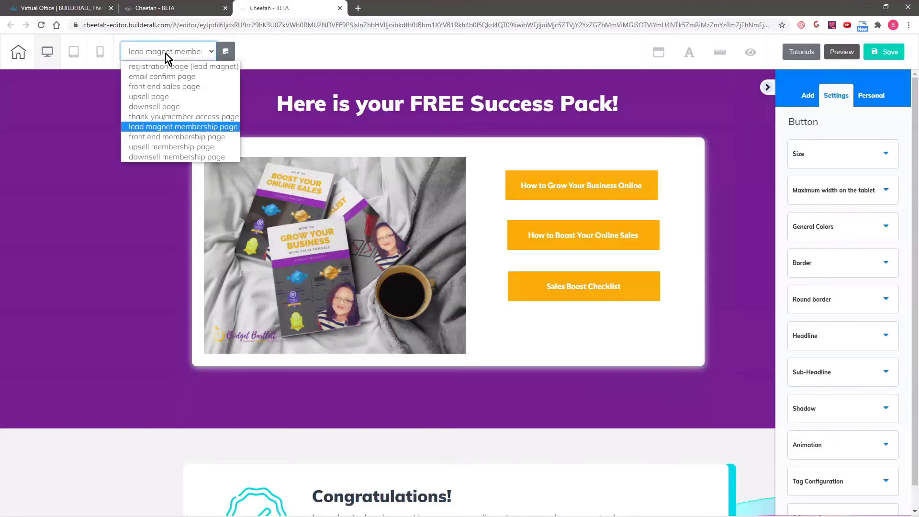
left_click(146, 138)
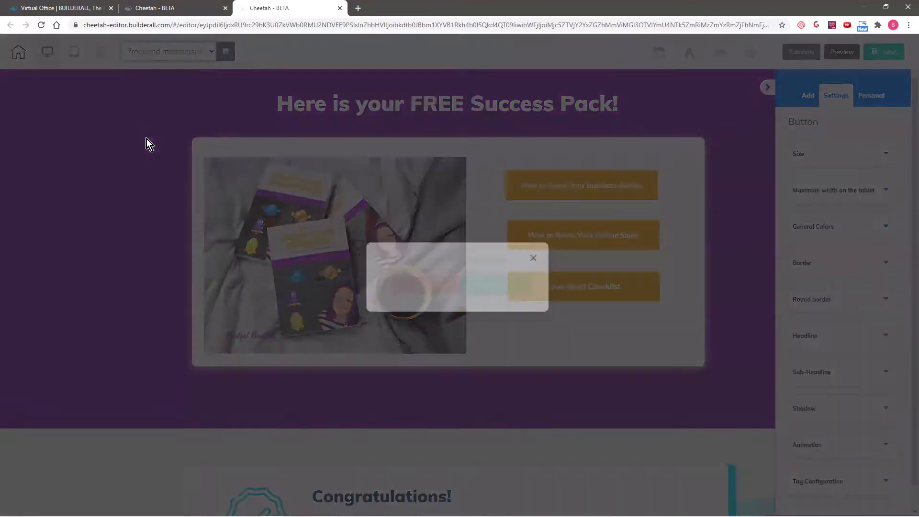
left_click(511, 286)
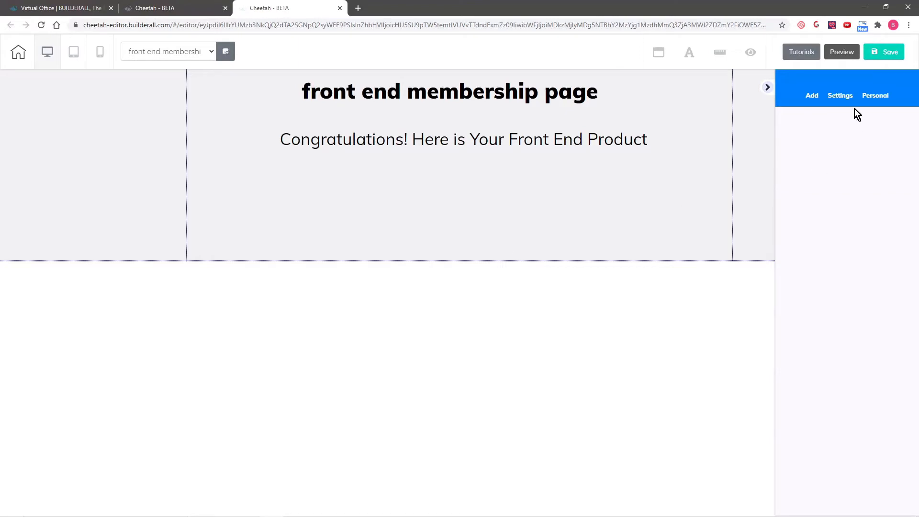
Add the Course Membership Area panel from the Membership Area category to the front end membership page.
left_click(812, 96)
left_click(813, 122)
scroll(878, 196, "down", 15)
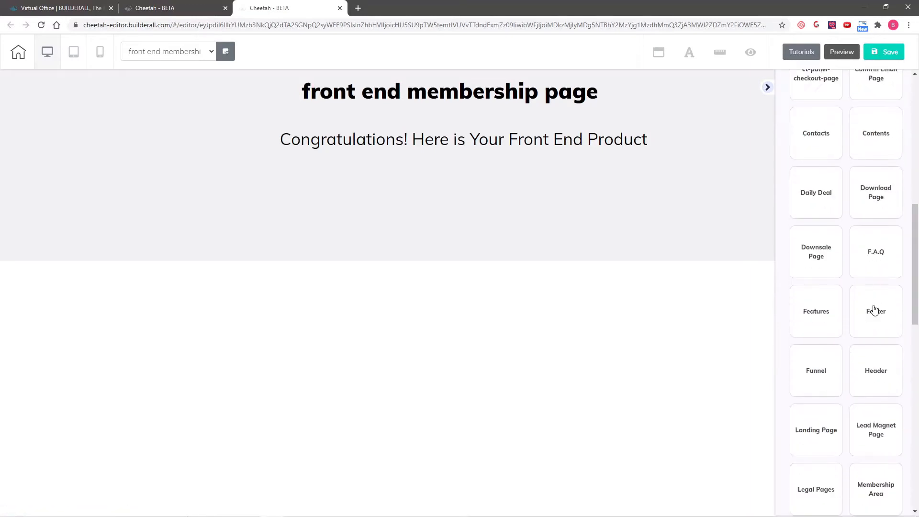
left_click(873, 245)
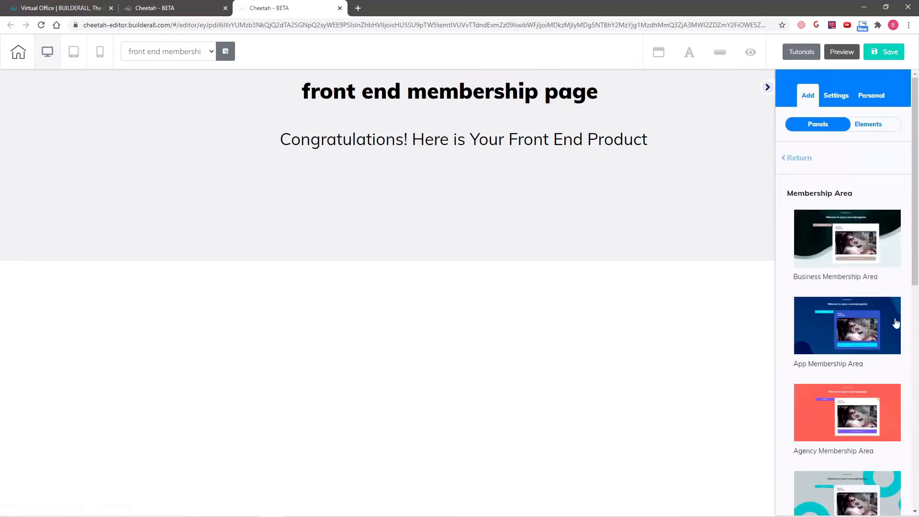
scroll(894, 320, "down", 5)
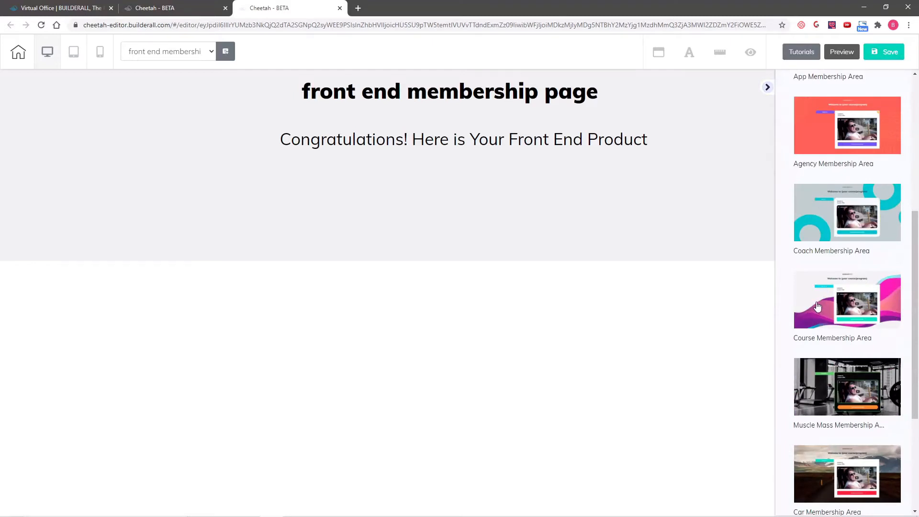
left_click(817, 306)
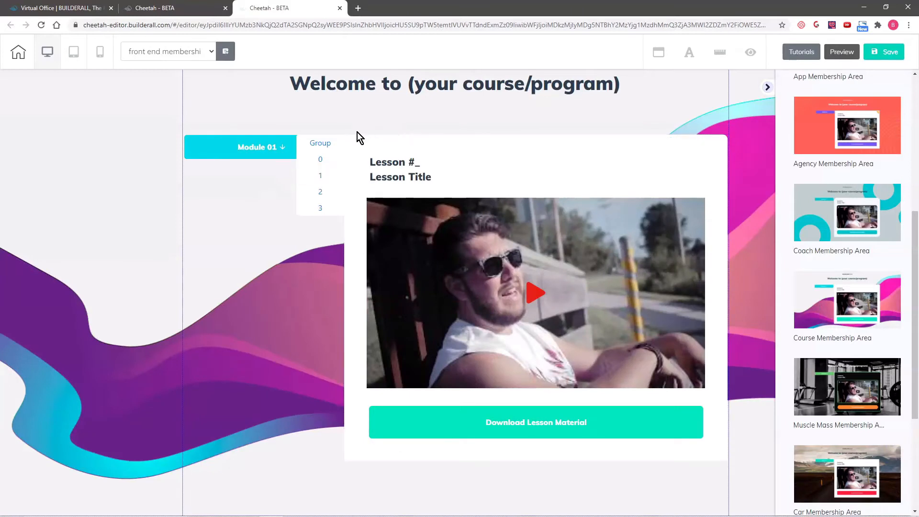
Add the saved personal panel with the Congratulations message and three offer cards below the course membership panel.
left_click(358, 135)
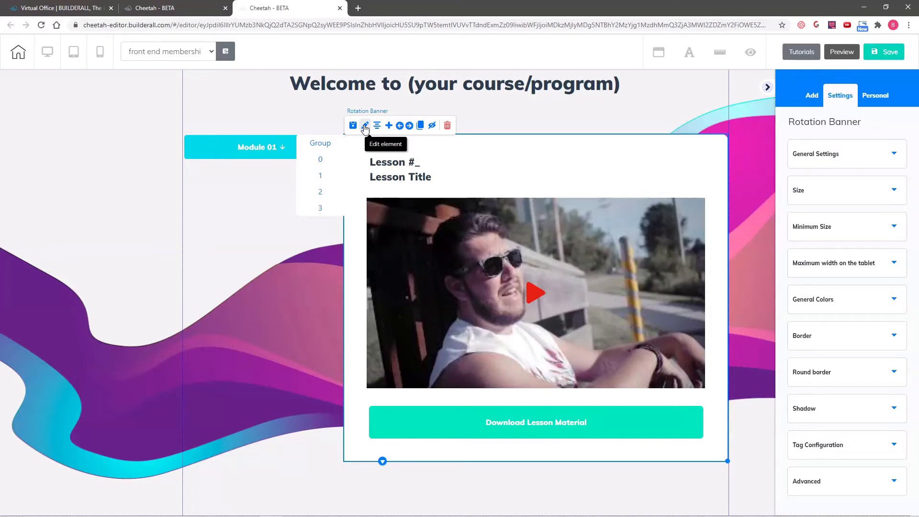
left_click(293, 328)
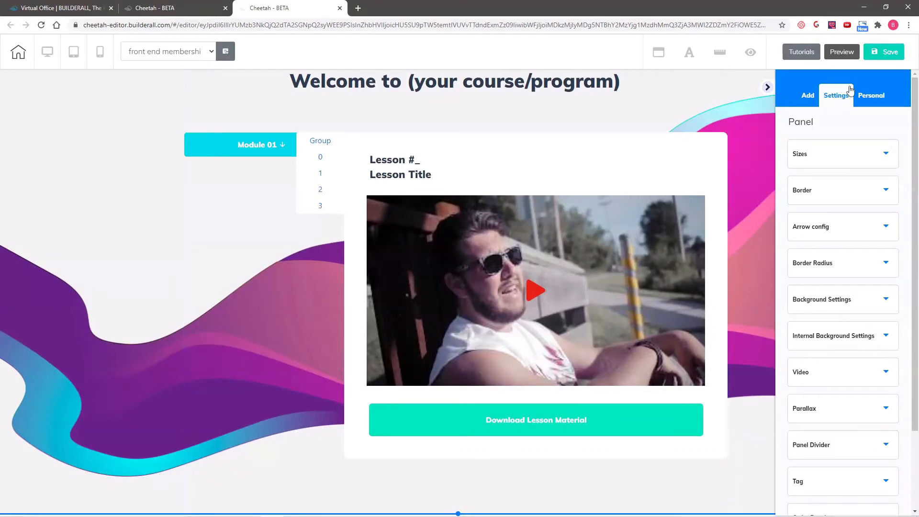
left_click(877, 98)
left_click(820, 123)
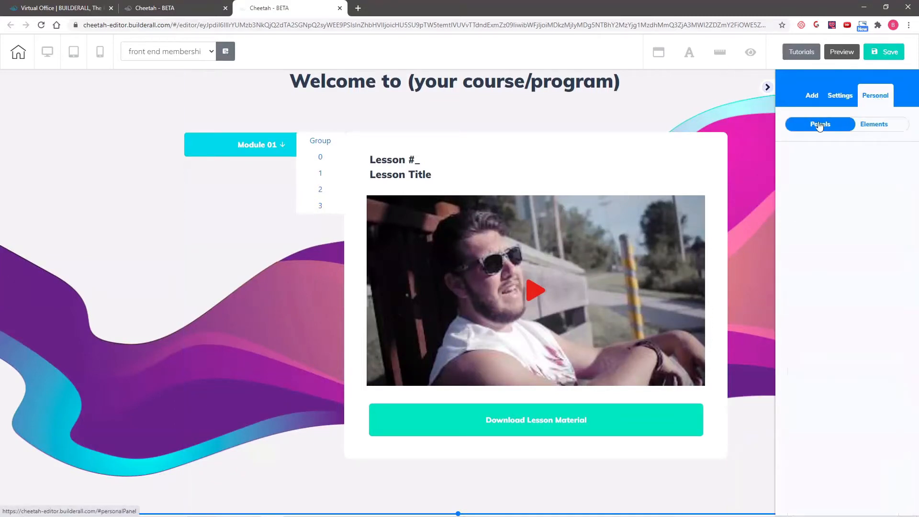
left_click(821, 162)
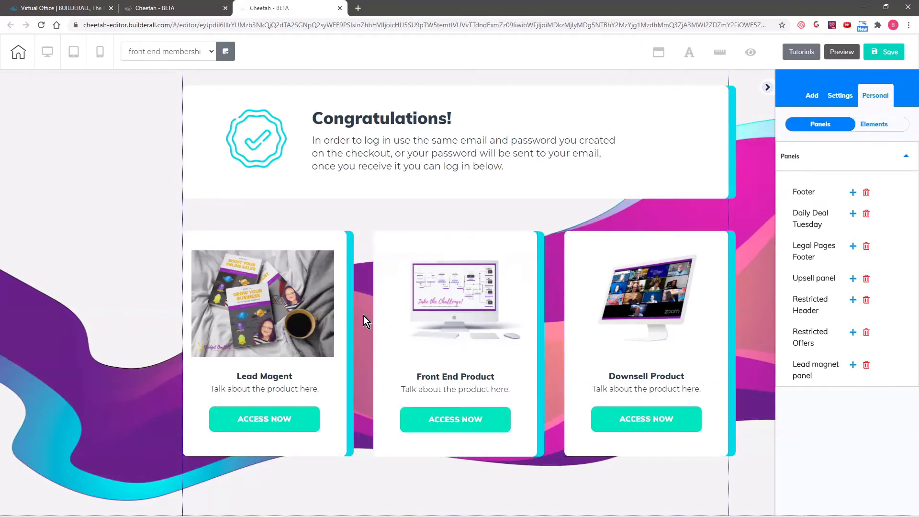
scroll(363, 316, "up", 8)
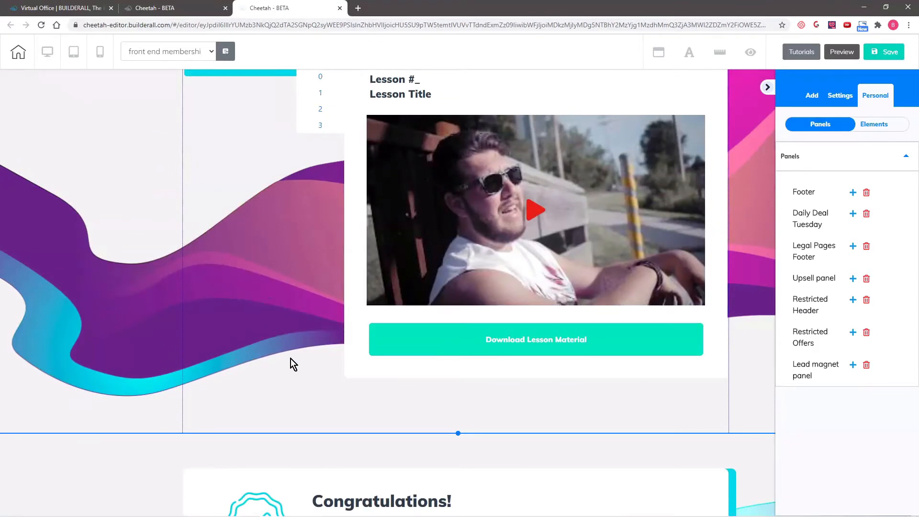
scroll(291, 358, "down", 8)
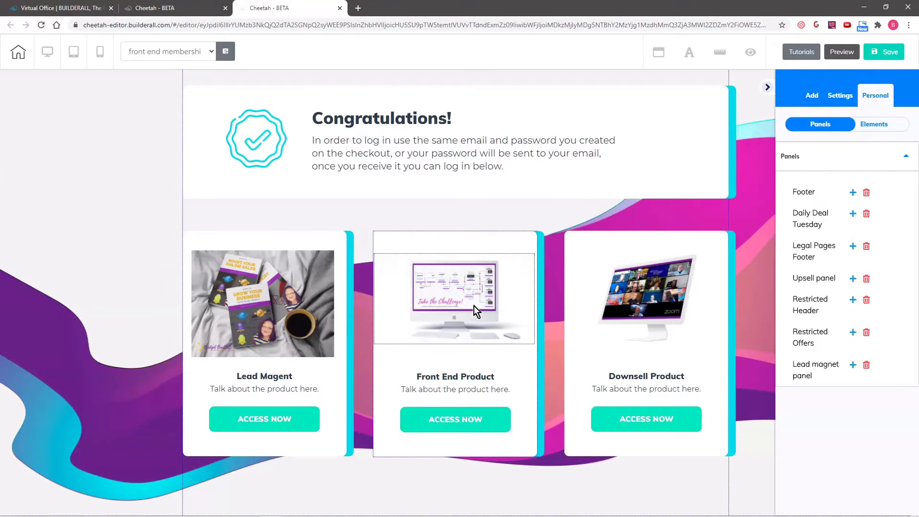
Replace the Front End Product card's image with "profile pic" and fit it centred above the card's title.
left_click(474, 306)
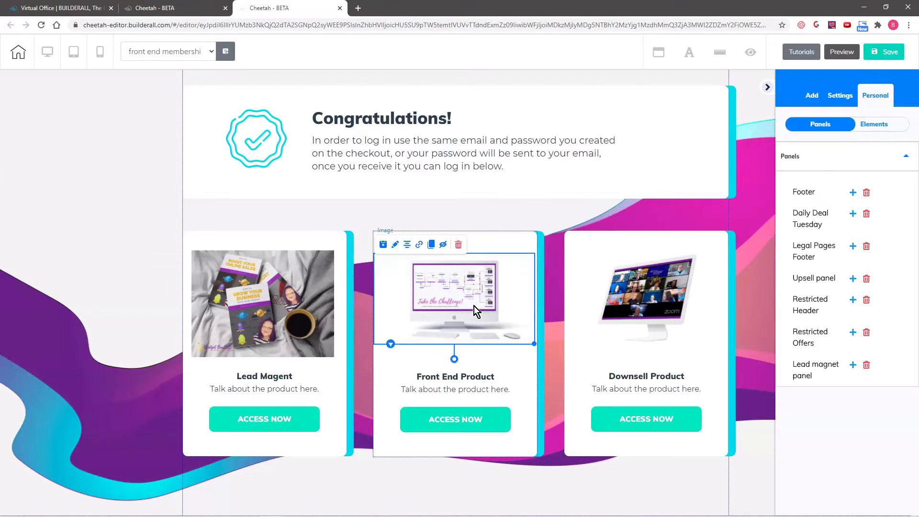
left_click(395, 247)
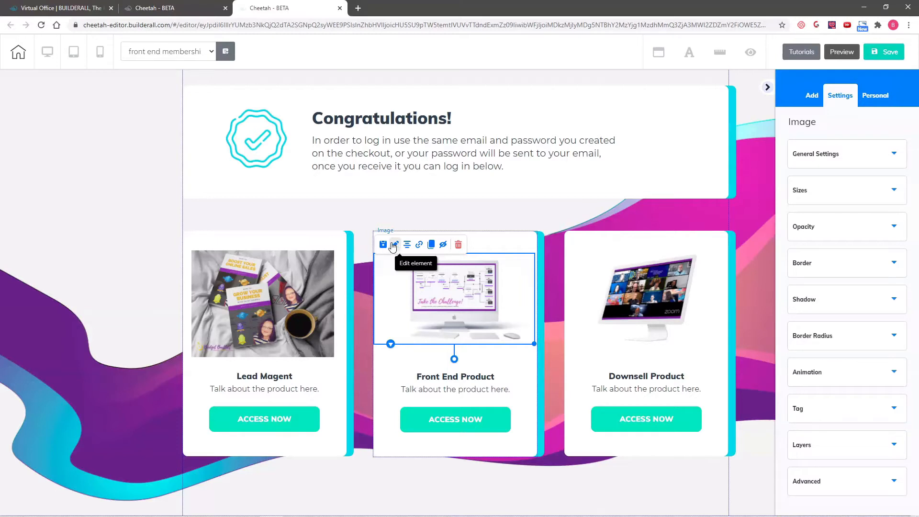
left_click(877, 153)
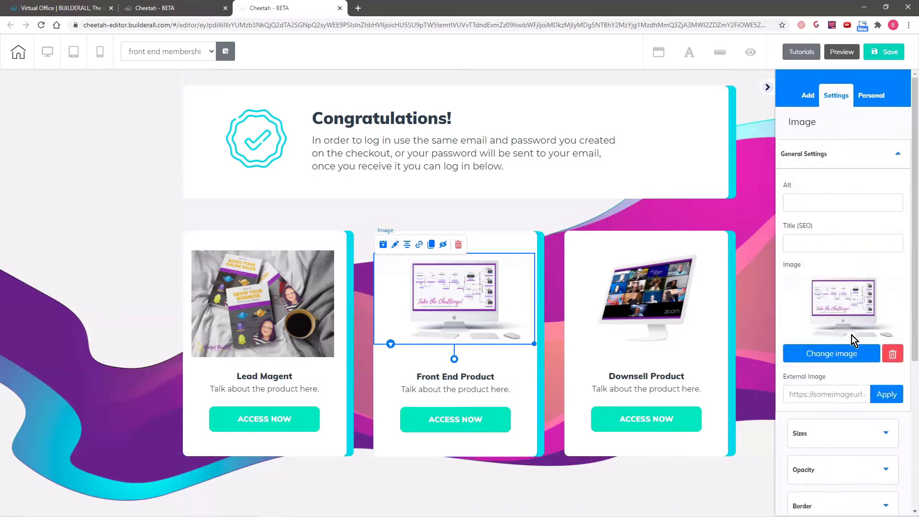
left_click(849, 355)
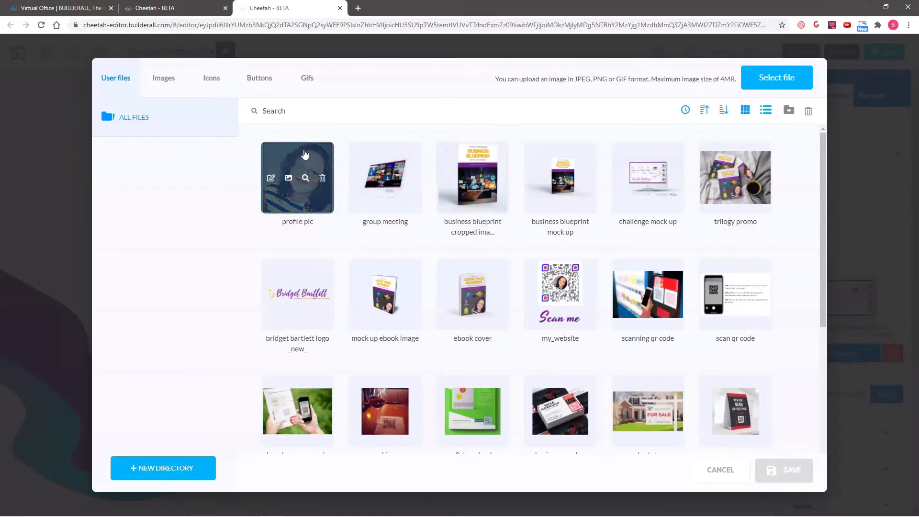
left_click(302, 154)
left_click(781, 470)
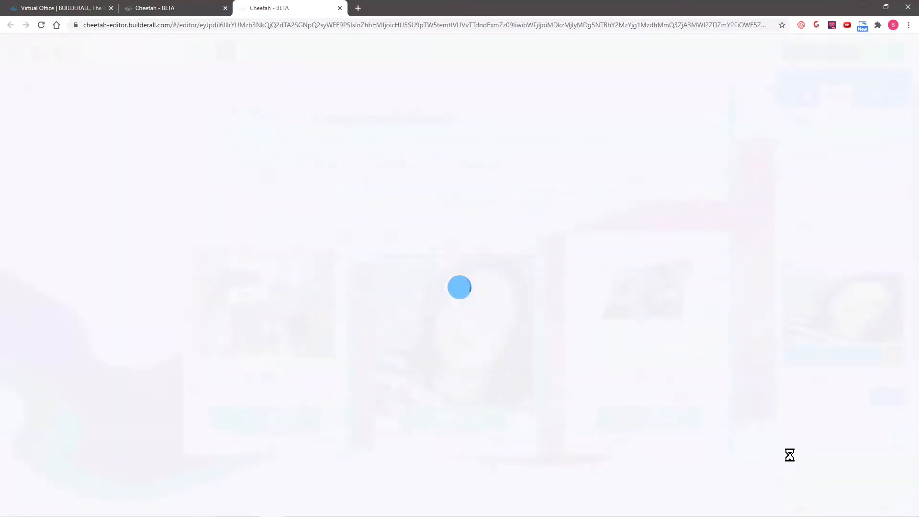
left_click_drag(534, 414, 487, 355)
left_click_drag(444, 317, 466, 311)
Link the Front End Product card's ACCESS NOW button to the upsell membership page.
left_click(441, 421)
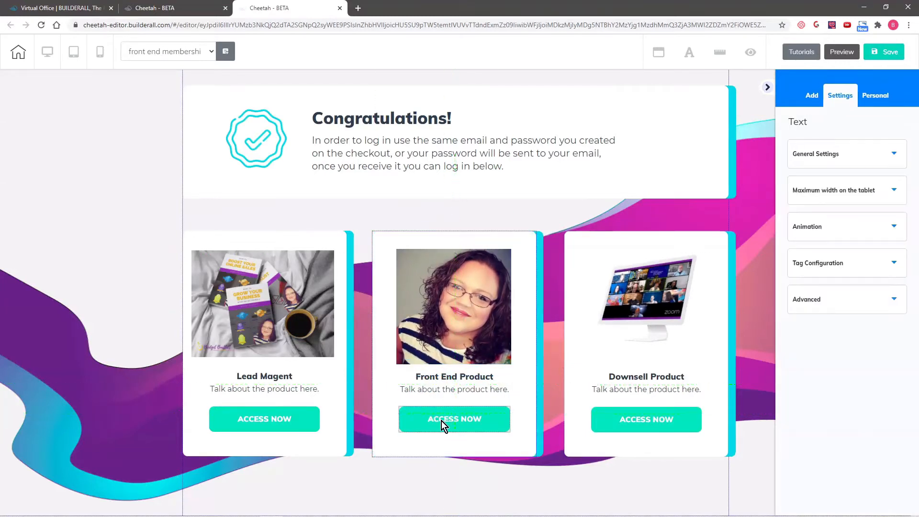
left_click(441, 420)
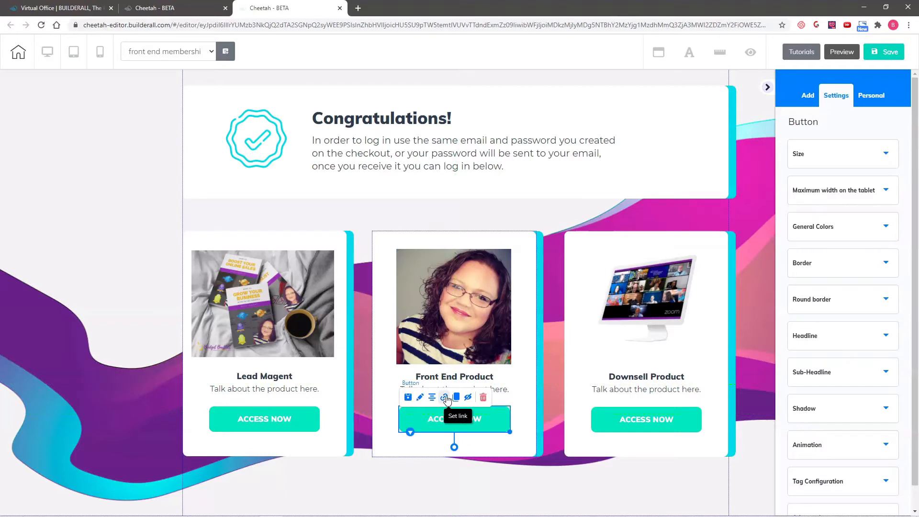
left_click(445, 398)
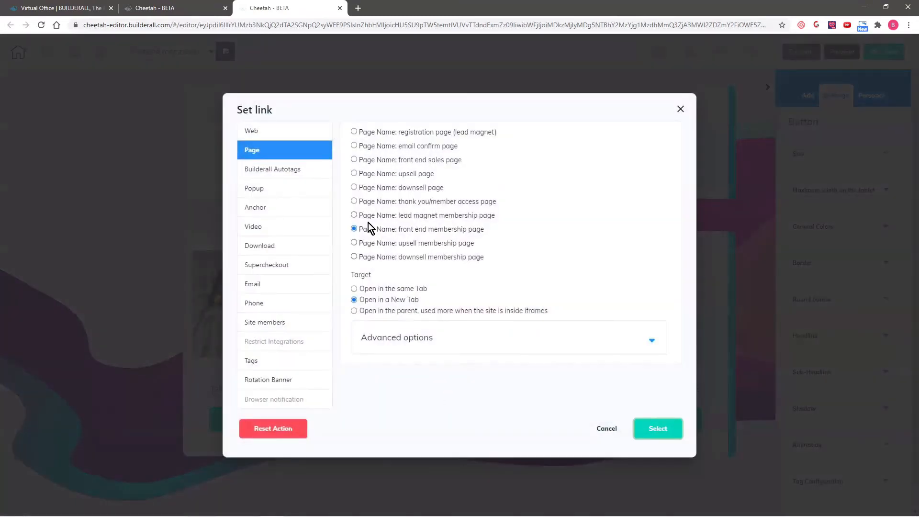
left_click(354, 243)
left_click(660, 435)
Change the Front End Product card's title to "Upsell Offer".
left_click_drag(494, 378, 413, 372)
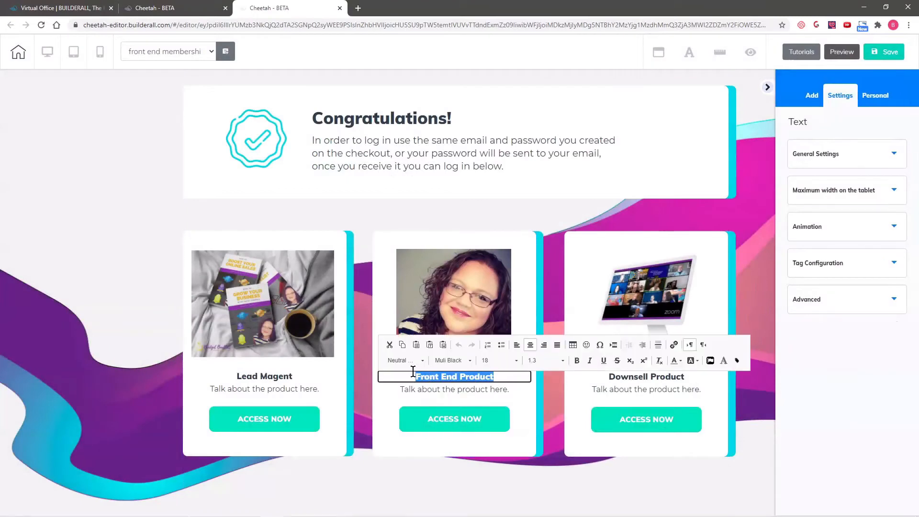
type("Upse")
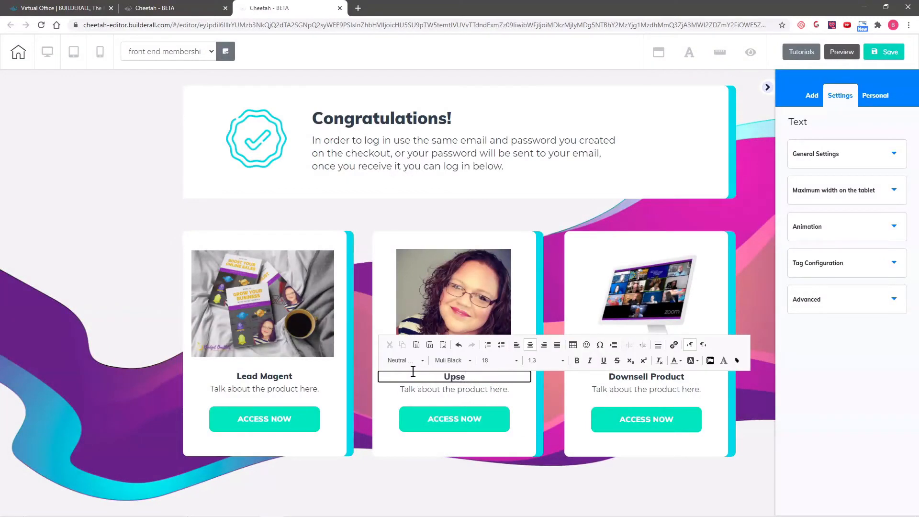
type("ll Offer")
left_click(382, 424)
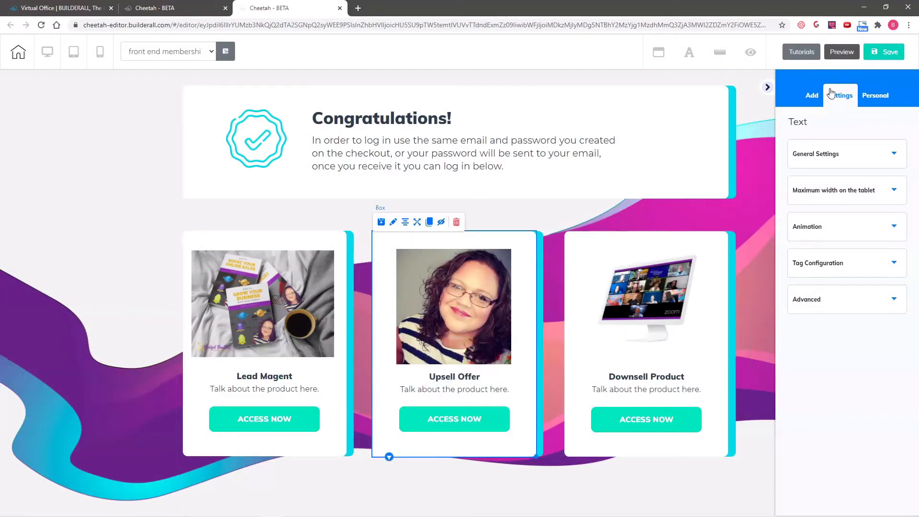
Save and publish the site, and review the front end membership page from its header down to the offer cards.
left_click(894, 52)
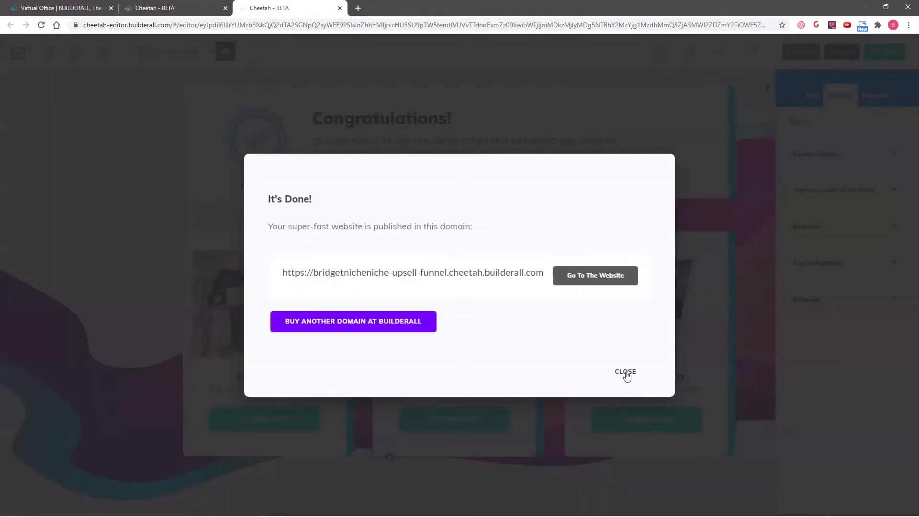
left_click(622, 373)
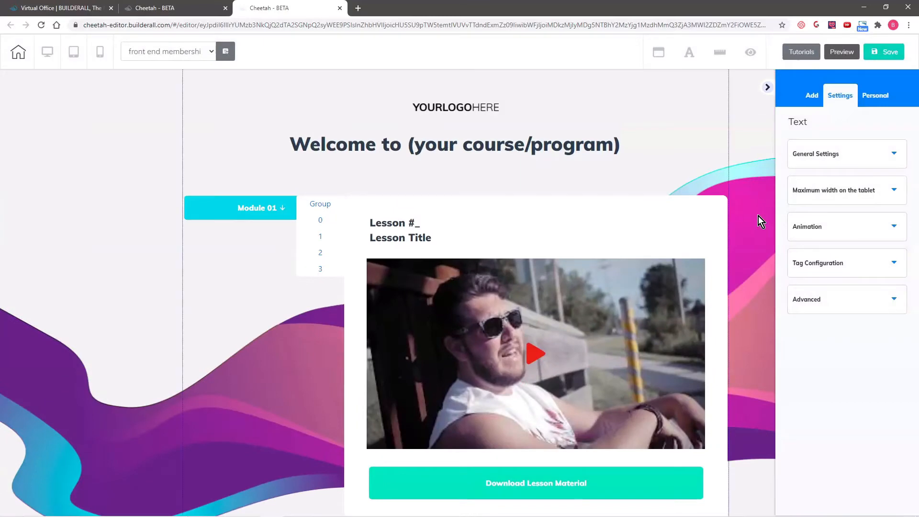
scroll(759, 213, "down", 10)
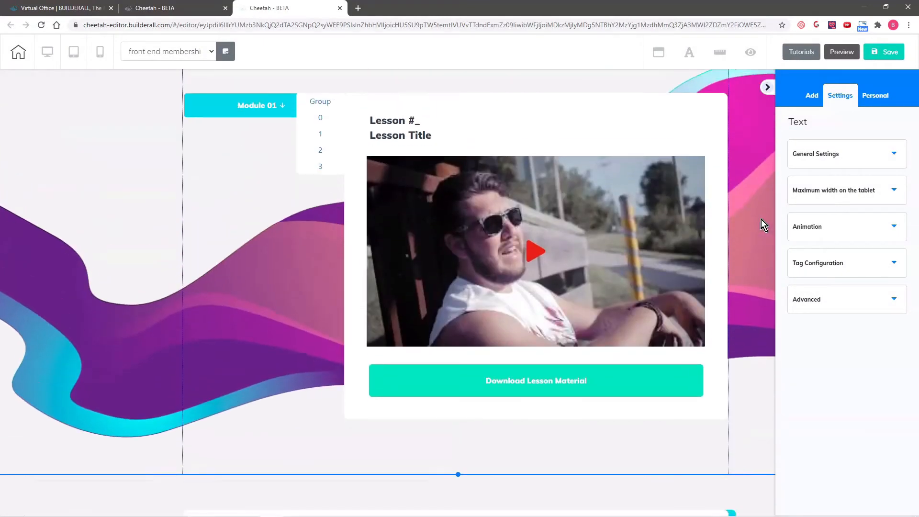
scroll(761, 219, "down", 4)
scroll(761, 219, "down", 2)
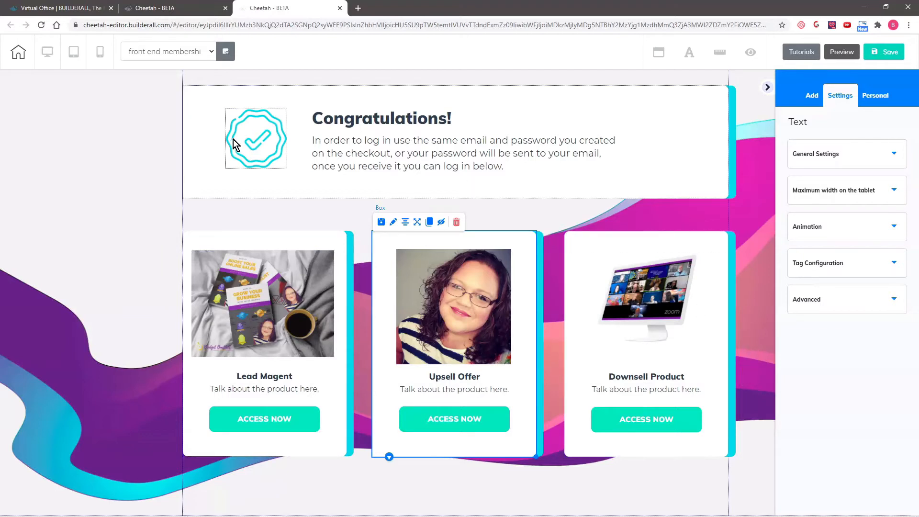
Hide the placeholder "front end membership page" panel in the mobile layout and review the rest of that layout.
left_click(101, 67)
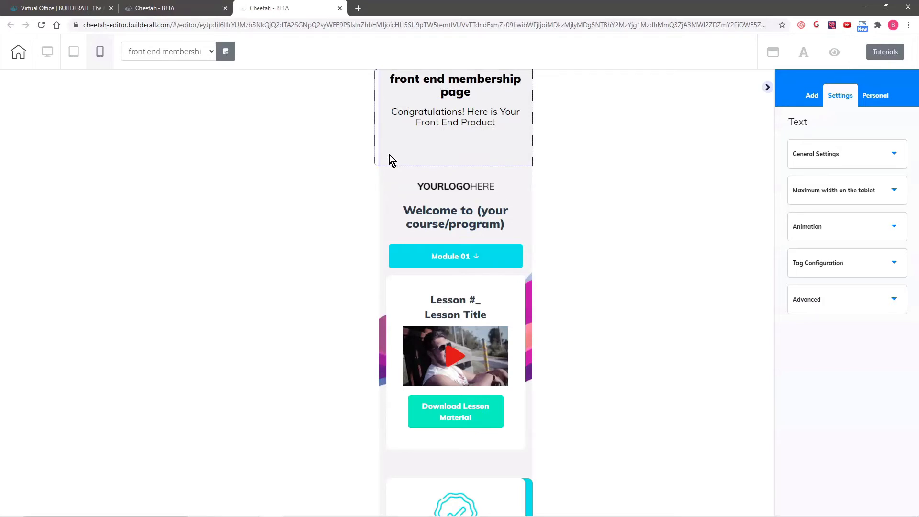
left_click(389, 159)
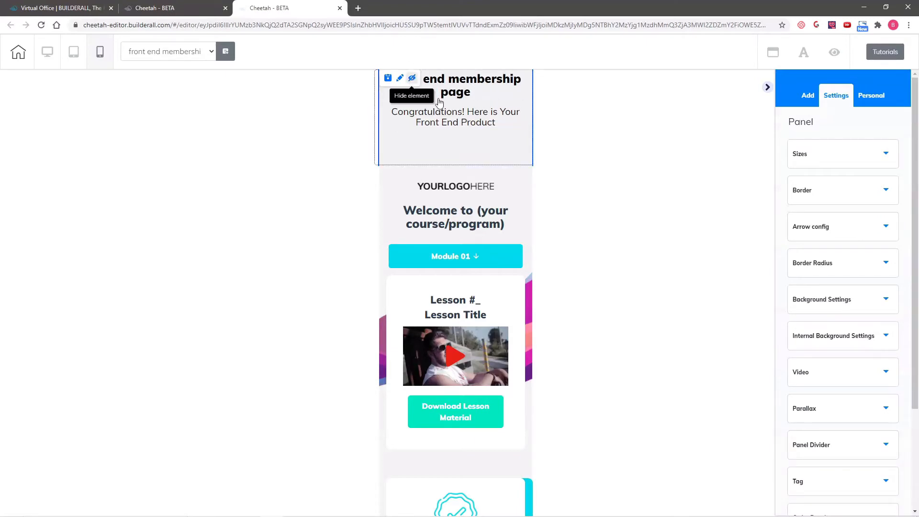
left_click(412, 79)
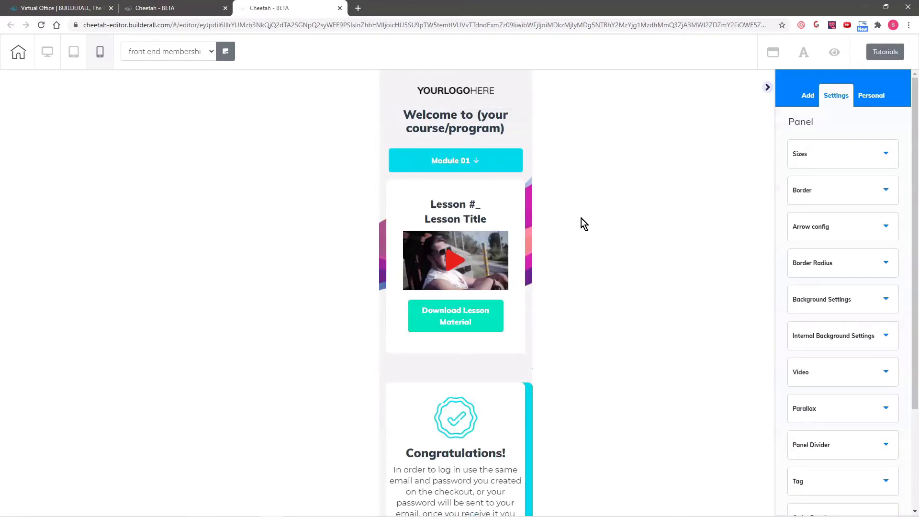
scroll(593, 248, "down", 8)
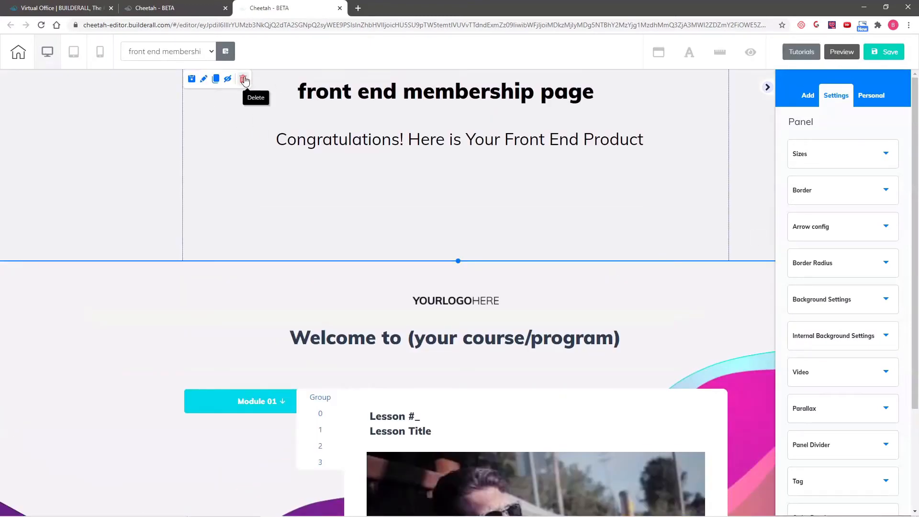
Delete the placeholder "front end membership page" panel from the desktop layout, and save and publish the site.
left_click(244, 80)
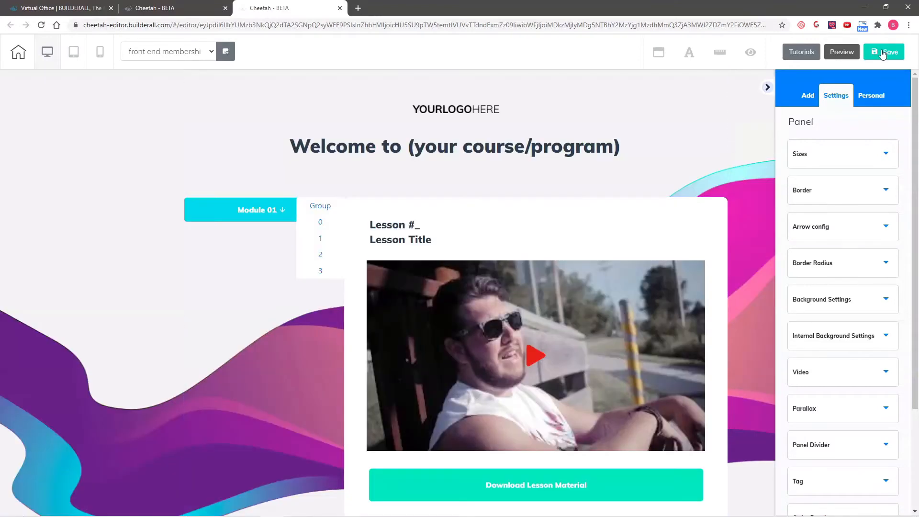
left_click(881, 53)
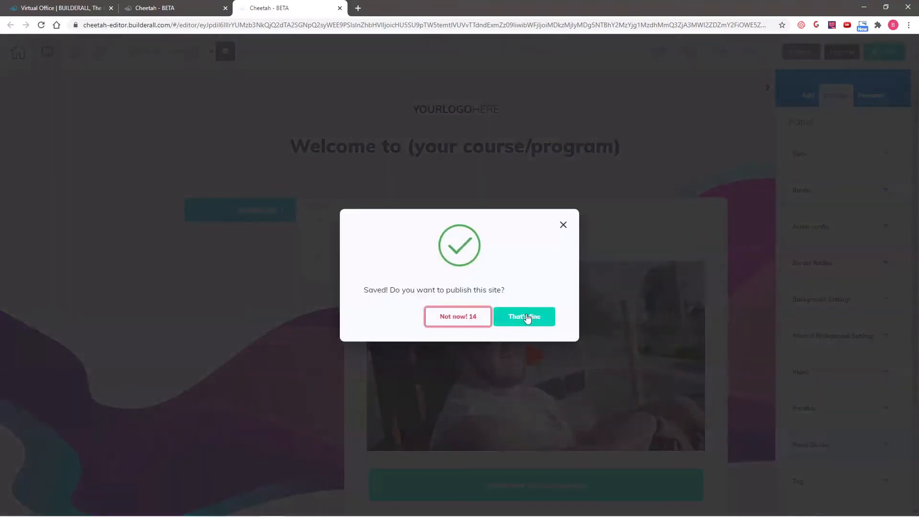
left_click(529, 315)
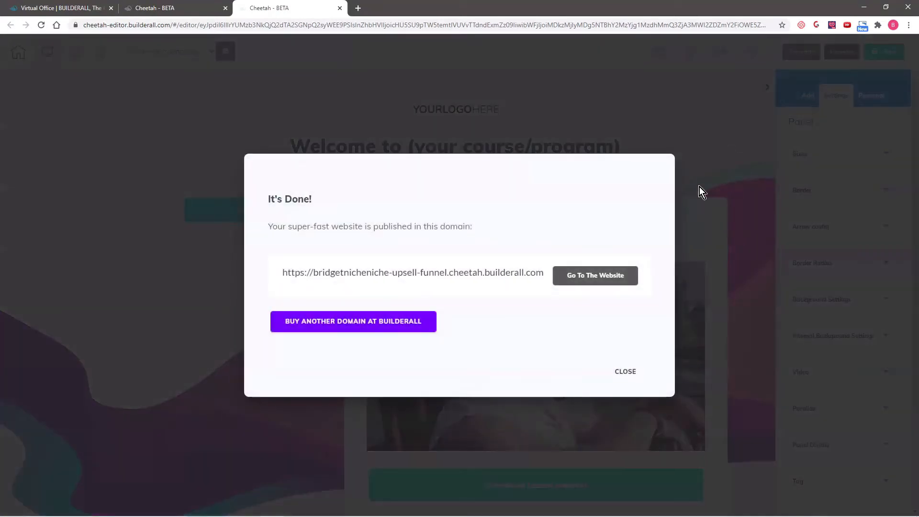
Switch to the upsell membership page, saving the front end membership page's changes, and review its heading panels and booking calendar.
left_click(625, 371)
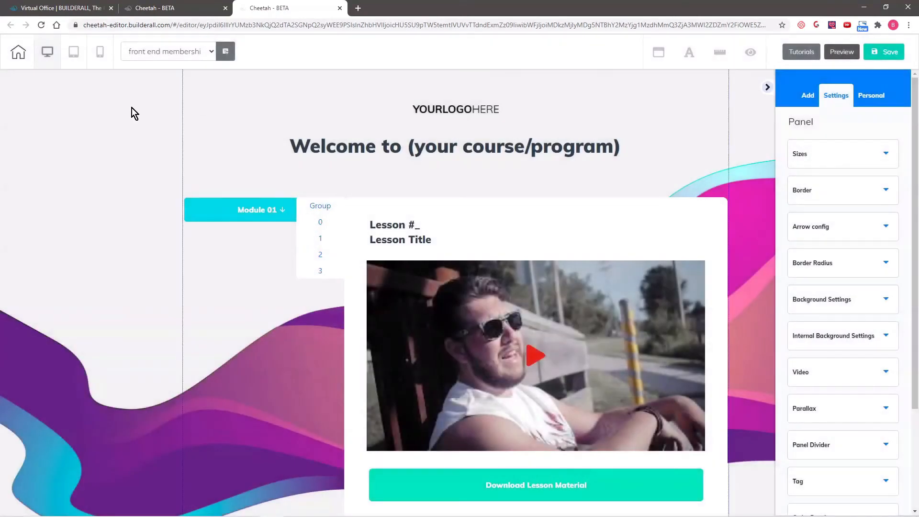
left_click(177, 52)
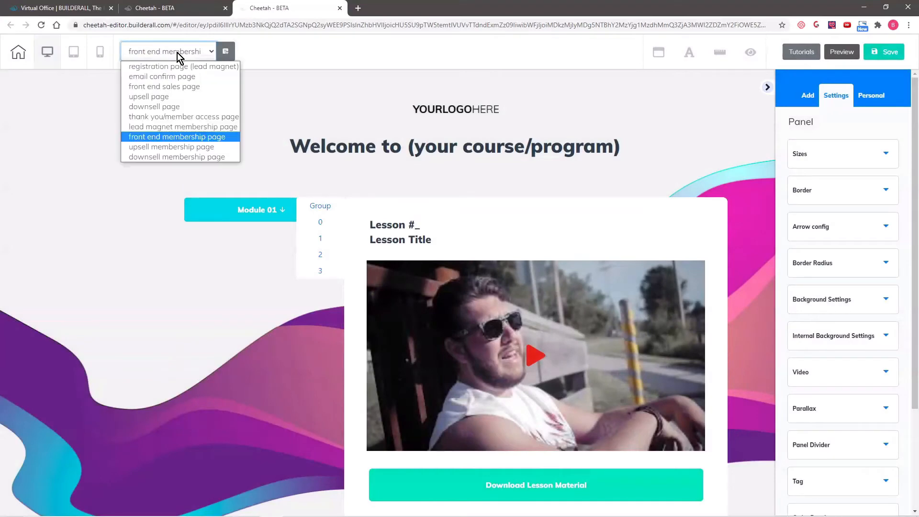
left_click(162, 146)
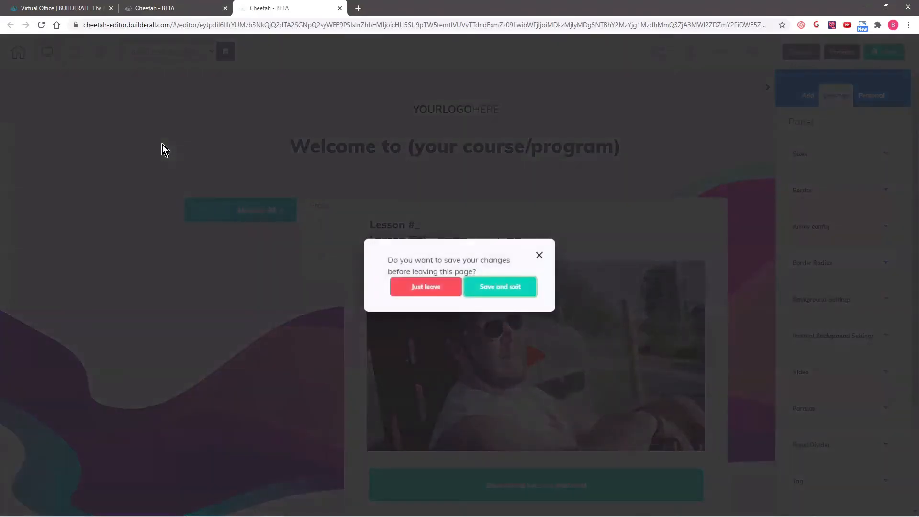
left_click(492, 289)
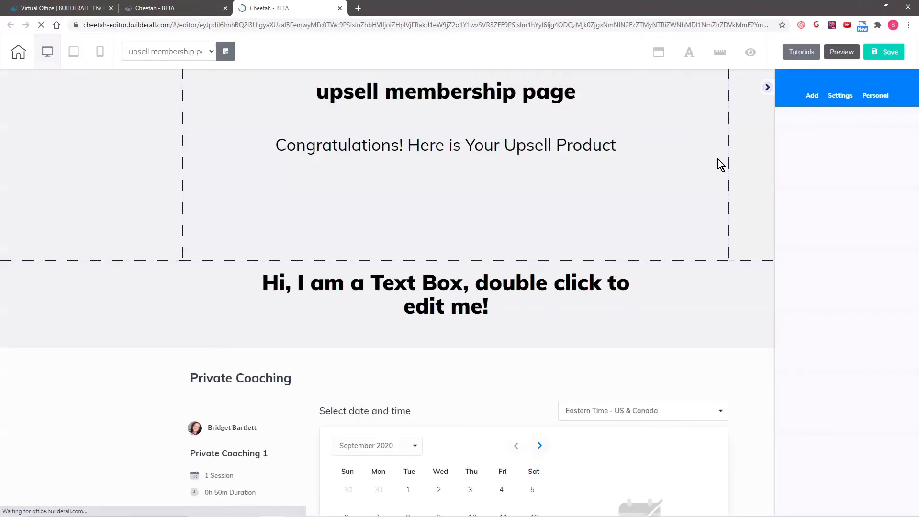
scroll(737, 273, "down", 4)
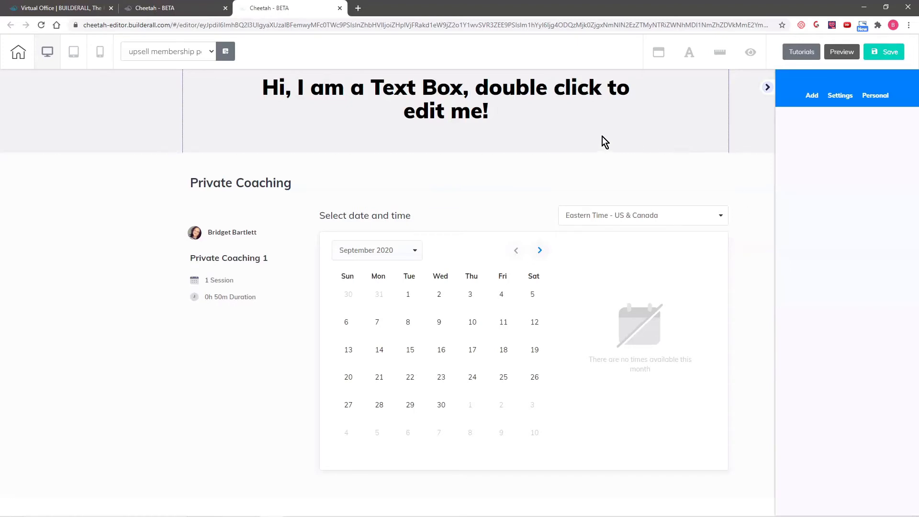
scroll(762, 268, "up", 3)
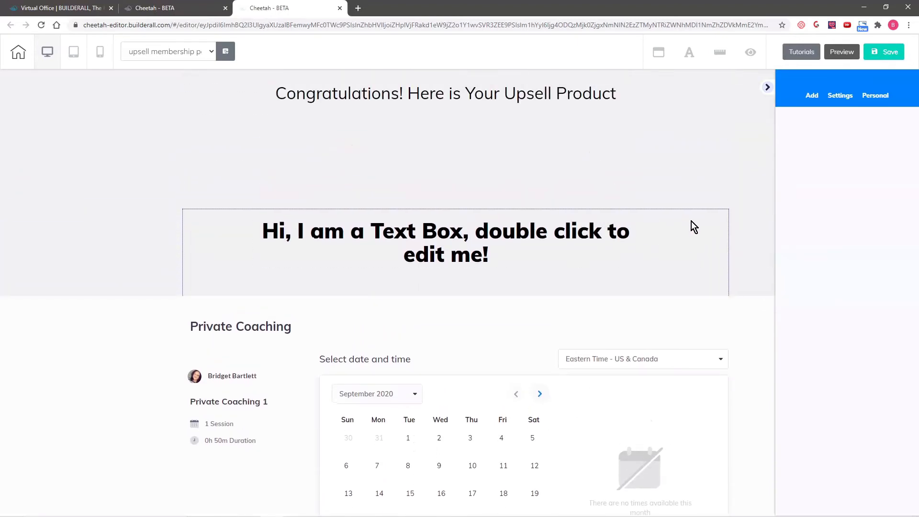
scroll(720, 213, "up", 1)
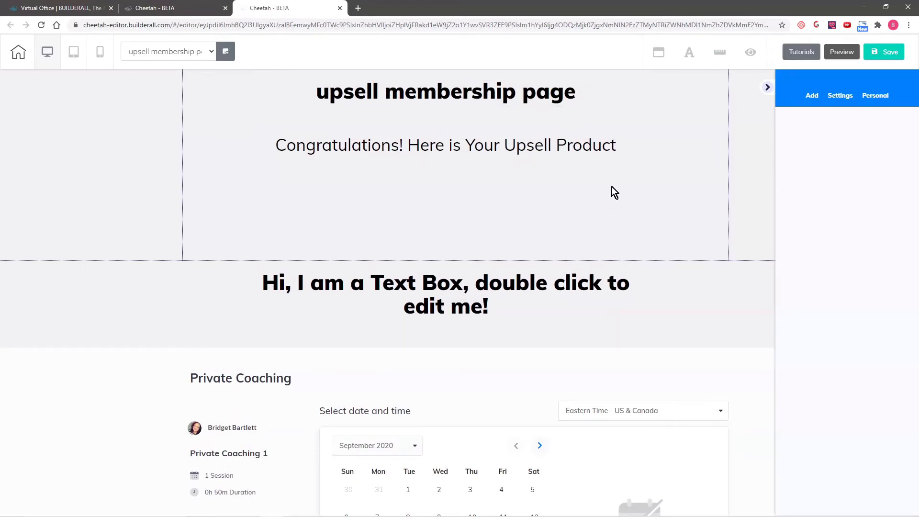
Save the Welcome panel from the thank you/member access page as a personal element described as "Upsell Header".
left_click(192, 49)
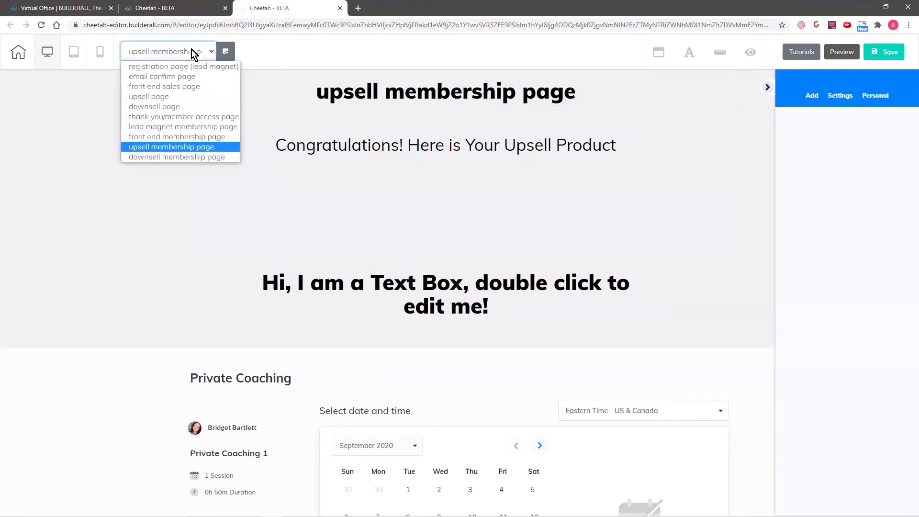
left_click(179, 117)
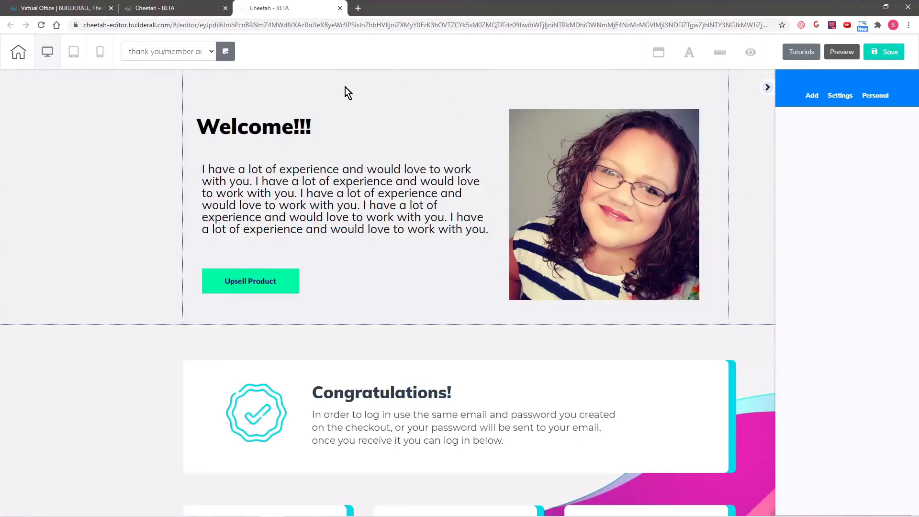
left_click(176, 105)
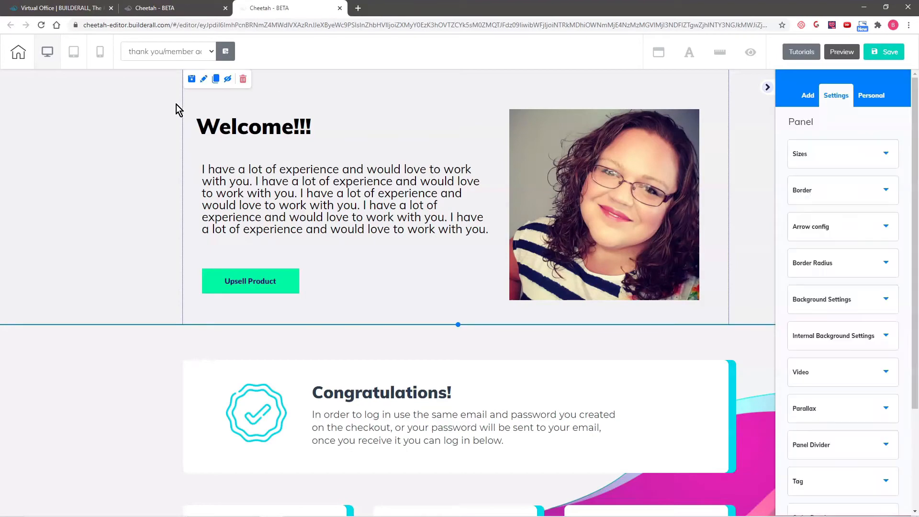
left_click(191, 81)
left_click(391, 250)
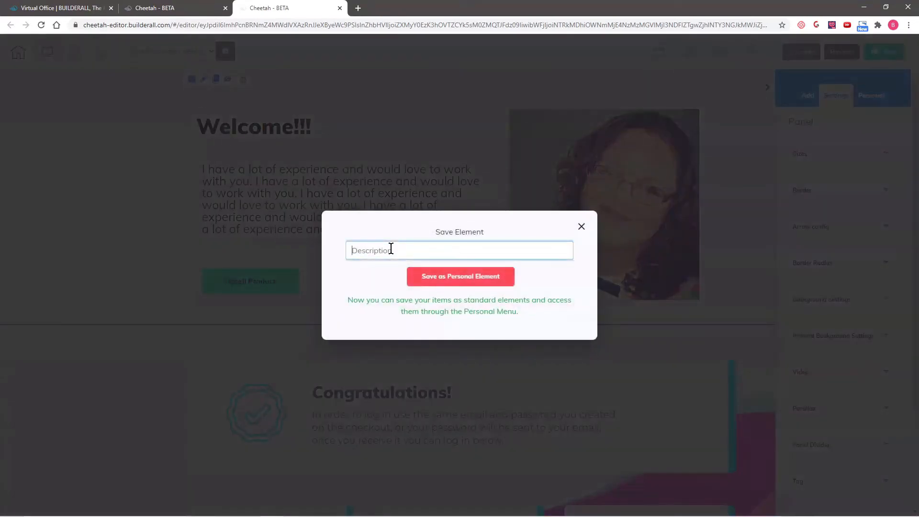
type("Upsell Header")
left_click(461, 277)
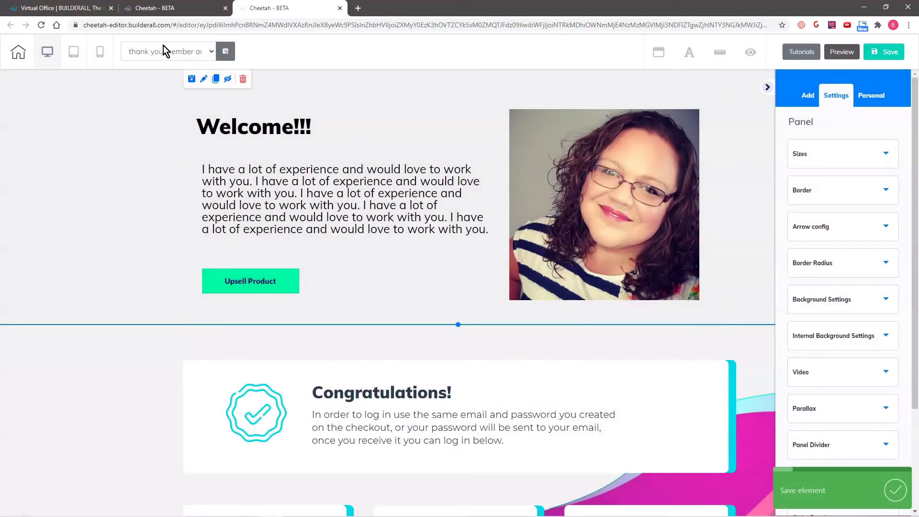
Insert the saved "Upsell Header" personal panel into the upsell membership page.
left_click(164, 51)
left_click(148, 147)
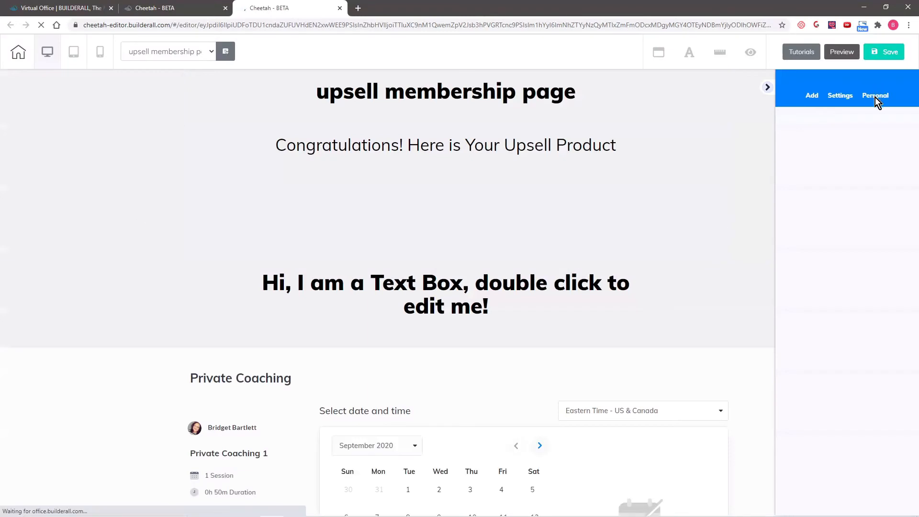
left_click(876, 96)
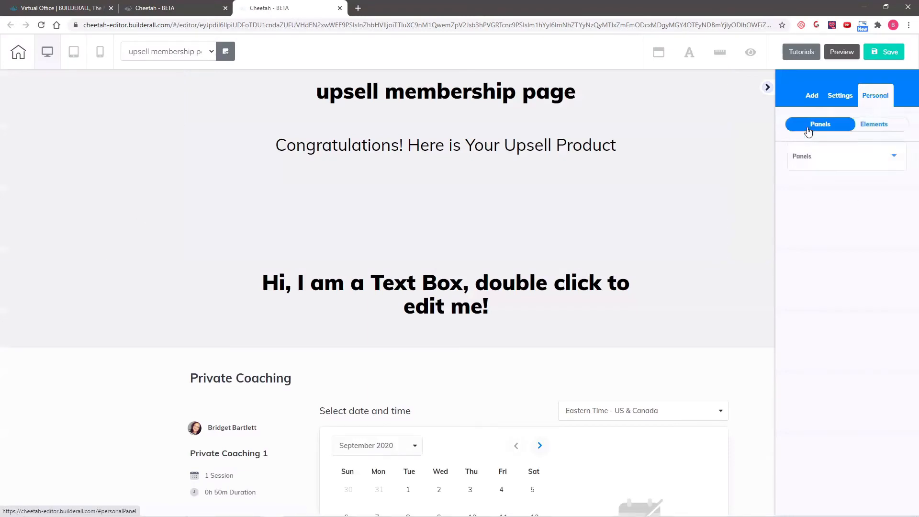
left_click(811, 159)
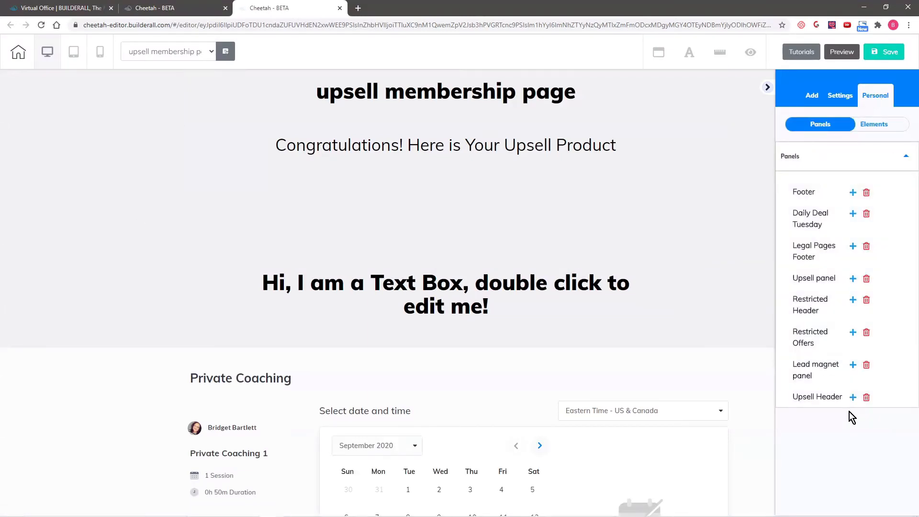
left_click(852, 398)
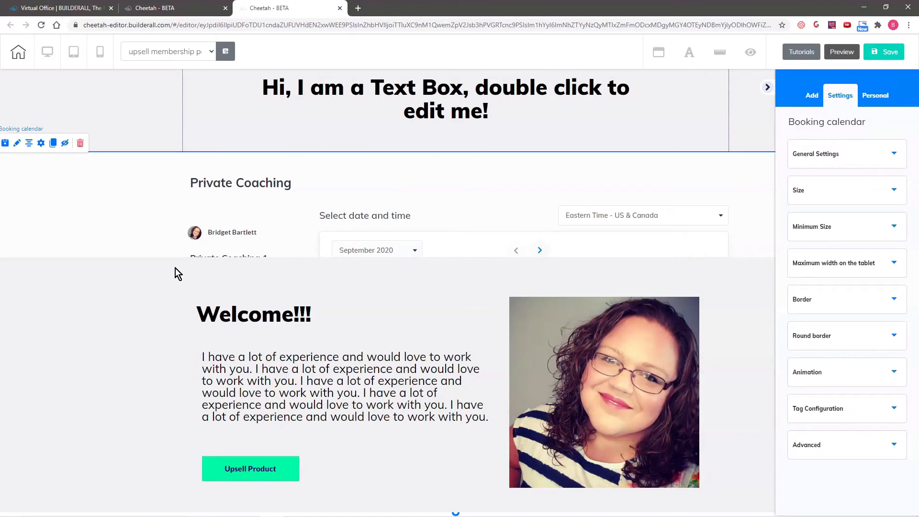
Reorder the upsell membership page's panels so the text box and booking calendar panel comes below the Welcome header.
left_click(196, 149)
scroll(196, 149, "up", 4)
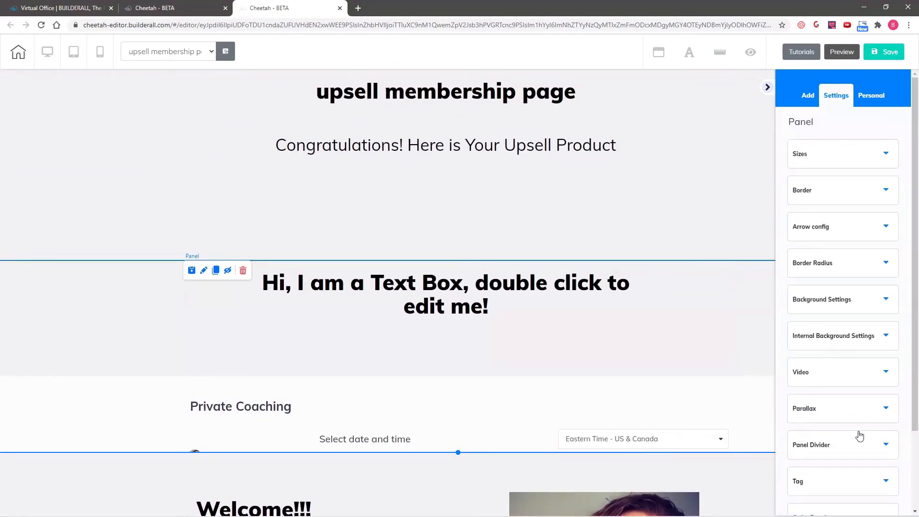
scroll(848, 436, "down", 2)
left_click(833, 432)
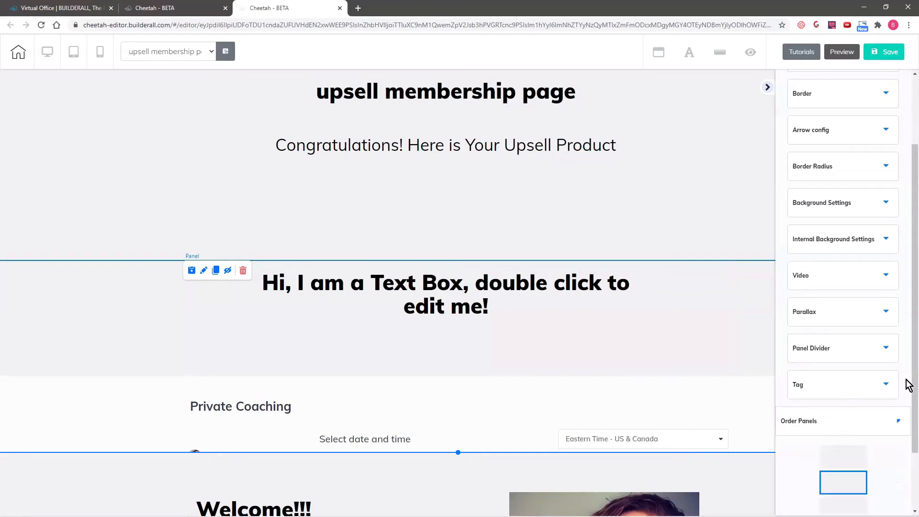
scroll(882, 369, "down", 3)
left_click_drag(846, 371, 843, 392)
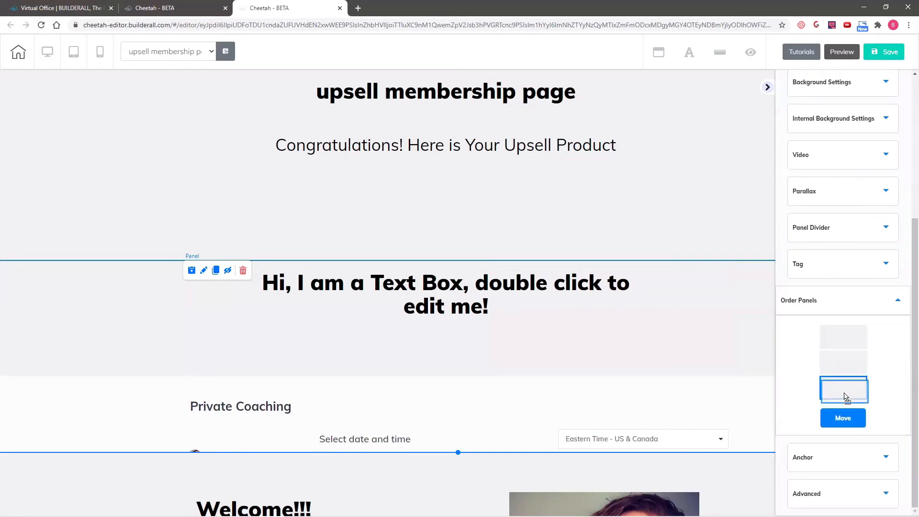
left_click(846, 419)
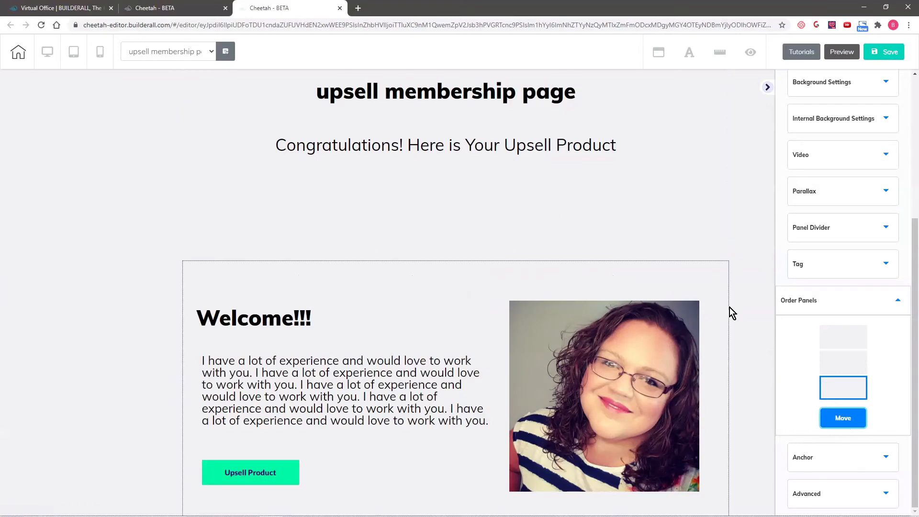
scroll(751, 315, "down", 8)
scroll(761, 285, "up", 5)
scroll(765, 265, "down", 2)
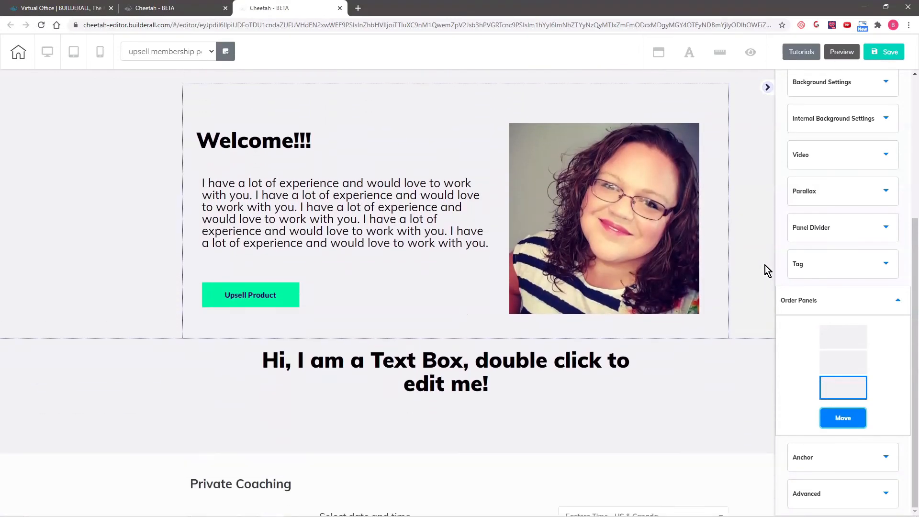
scroll(757, 251, "up", 4)
Delete the placeholder "upsell membership page" panel above the Welcome header.
left_click(330, 200)
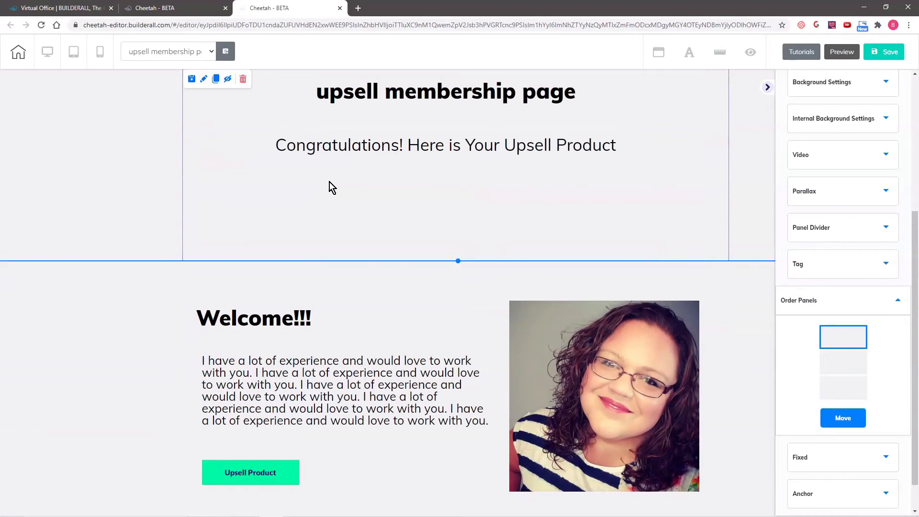
left_click(243, 80)
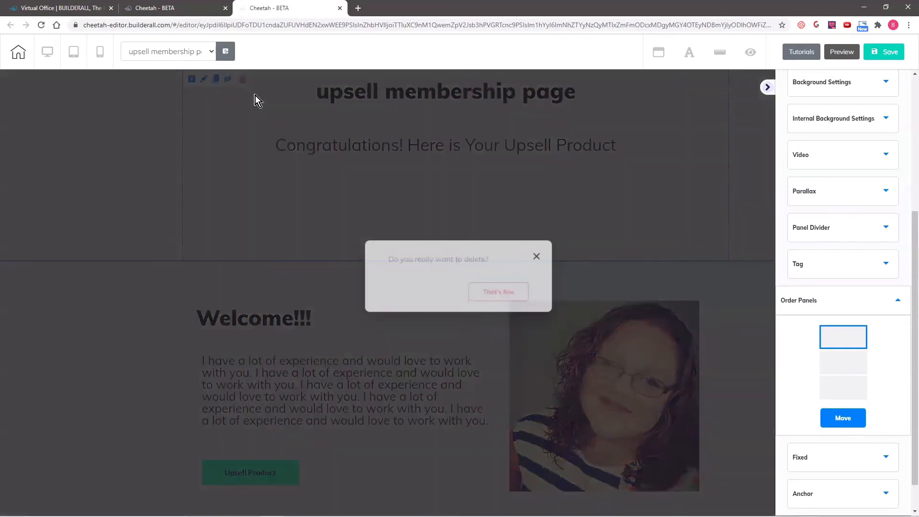
key("Return")
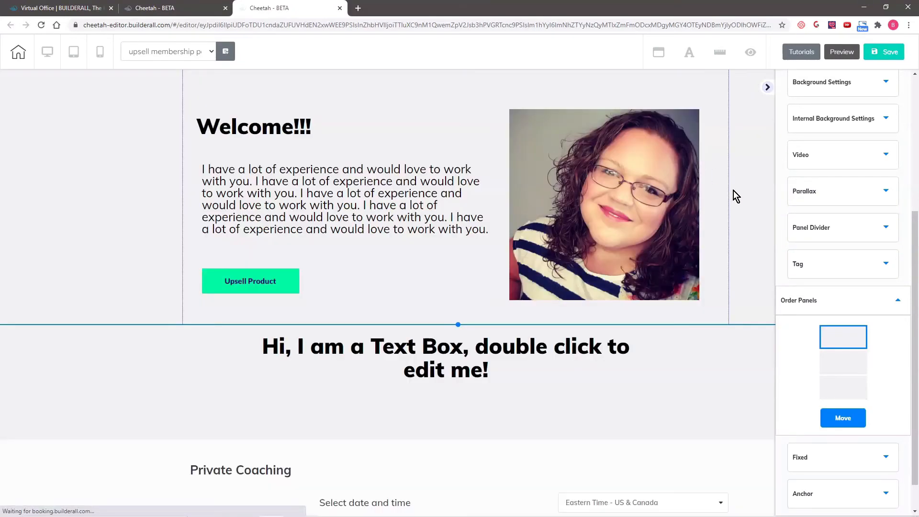
Replace the placeholder heading above the booking calendar with "Schedule Below" and reduce the empty space beneath it.
left_click(476, 353)
double_click(262, 346)
left_click_drag(263, 346, 522, 377)
type("Schedule Below")
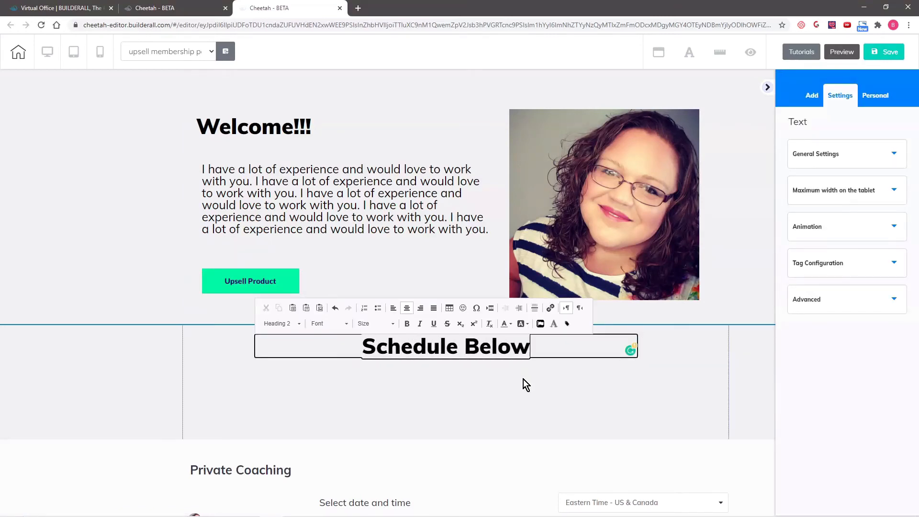
left_click(724, 409)
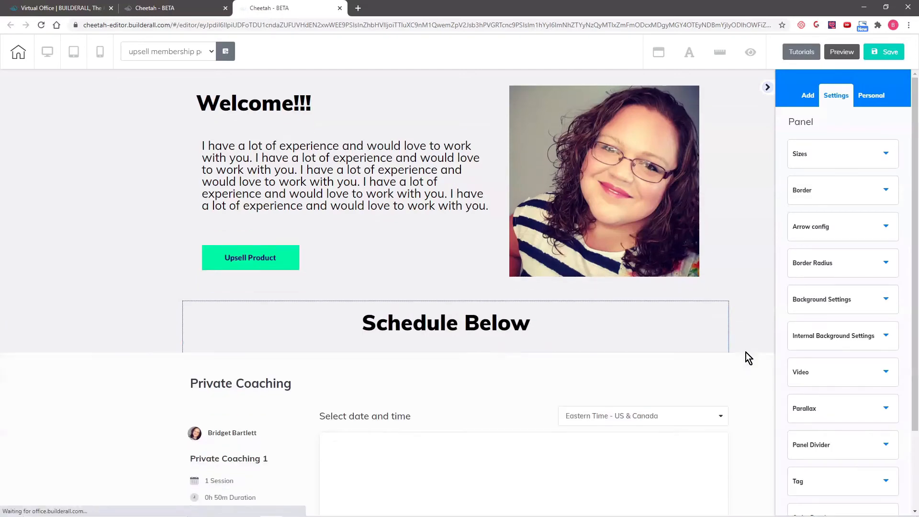
Delete the Upsell Product button from the Welcome header and check the page down to the booking calendar.
scroll(744, 357, "down", 5)
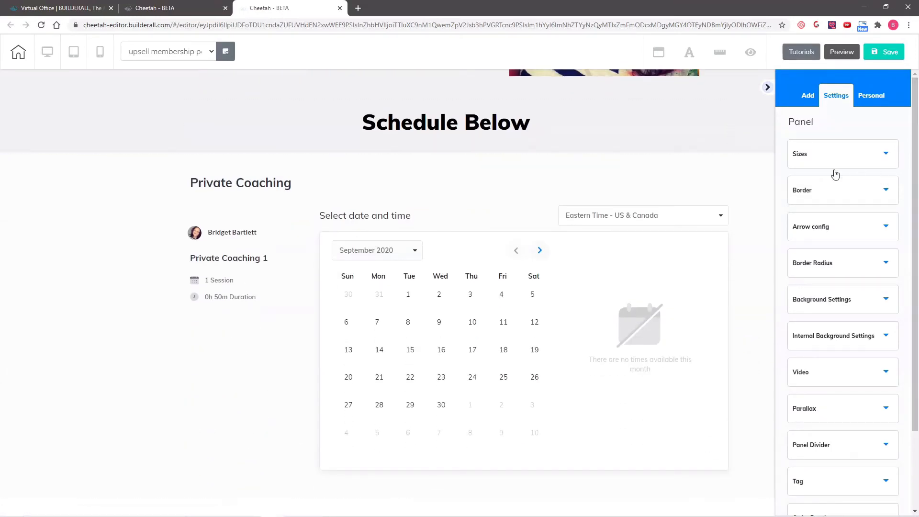
scroll(765, 189, "up", 5)
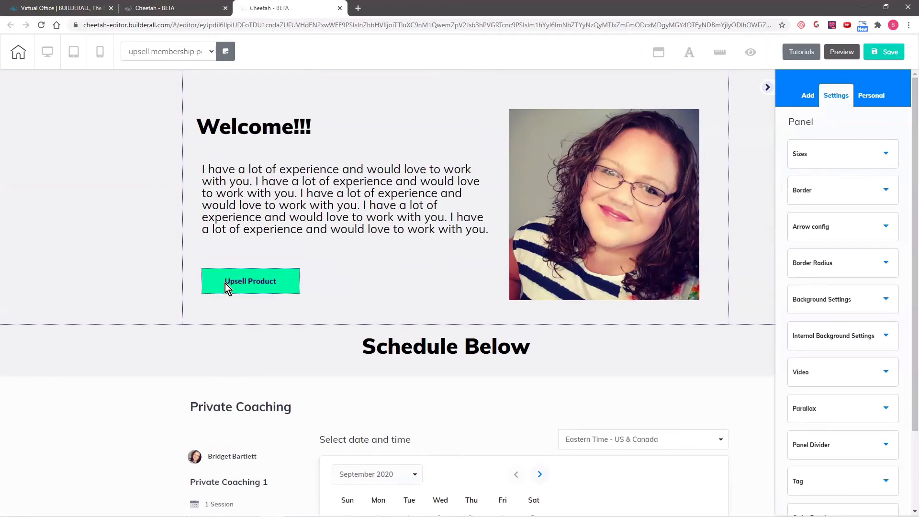
left_click(225, 282)
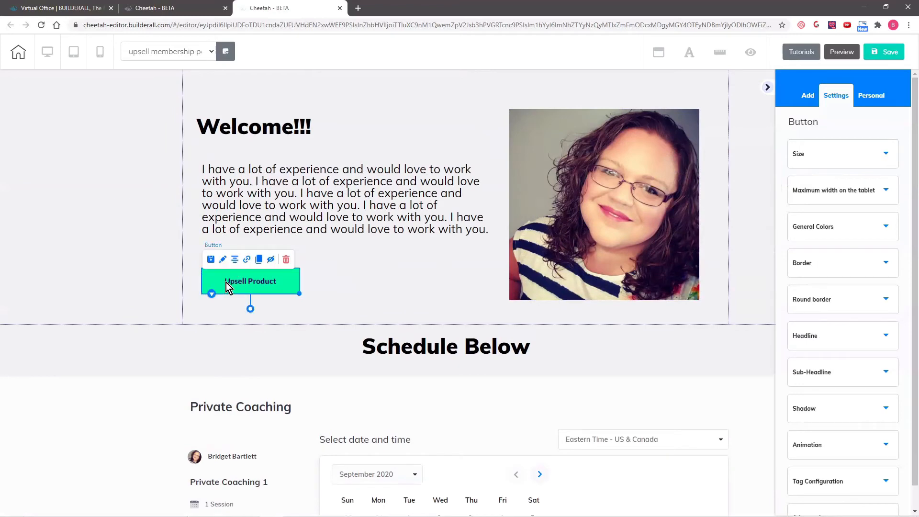
left_click(285, 259)
left_click(500, 287)
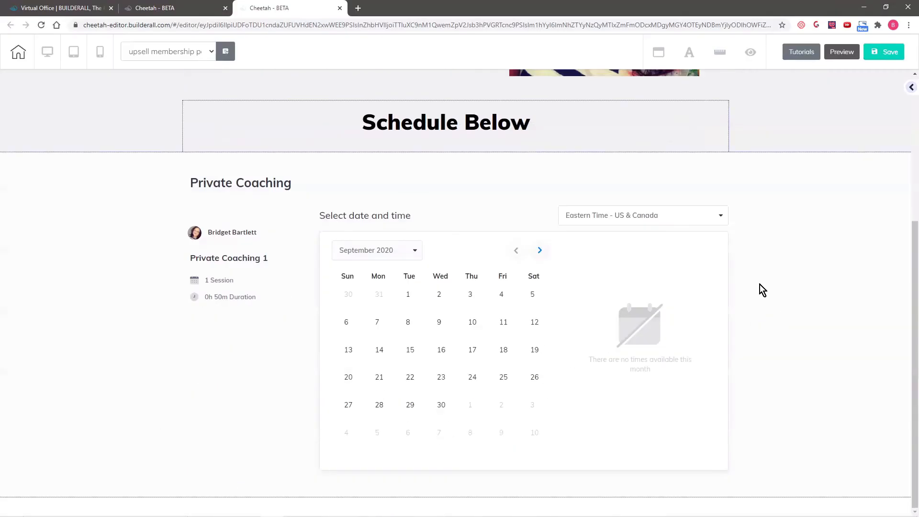
scroll(783, 300, "up", 5)
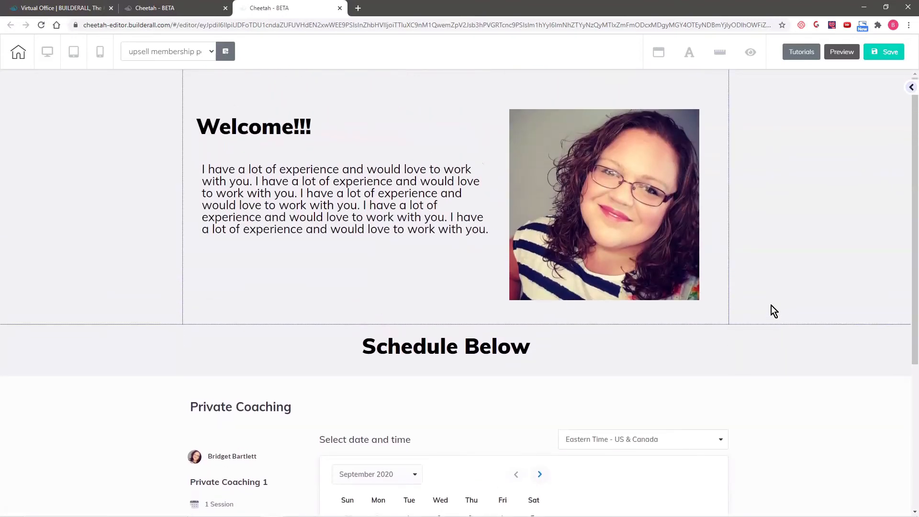
Add the saved personal panel with the Congratulations notice and the lead magnet, front end and downsell cards to the upsell membership page.
left_click(912, 89)
left_click(819, 125)
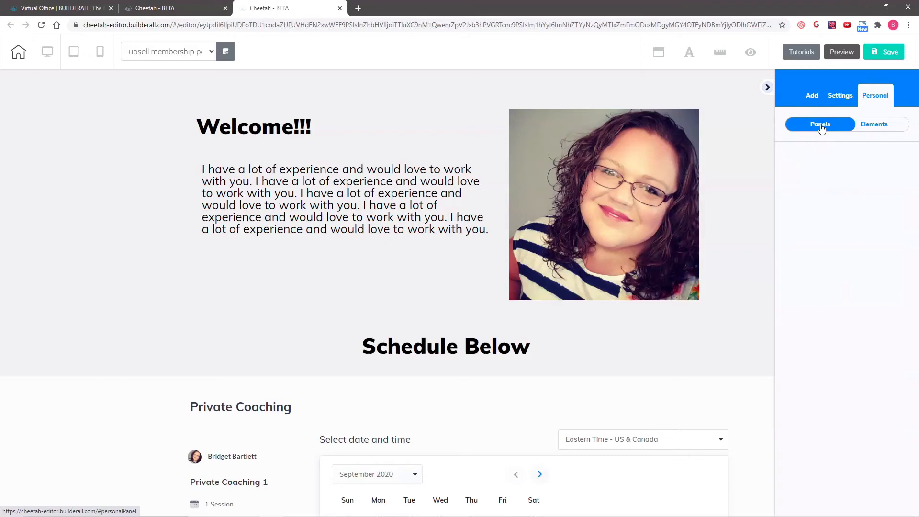
left_click(820, 125)
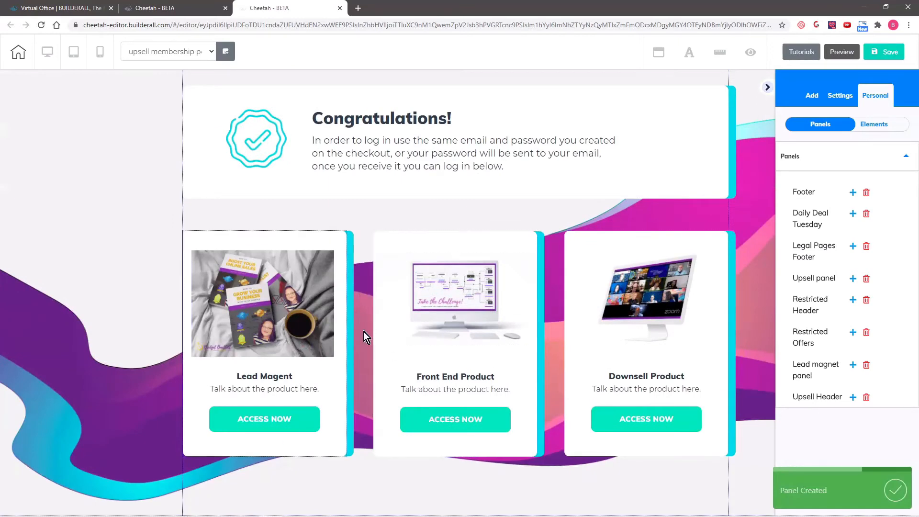
scroll(442, 361, "up", 8)
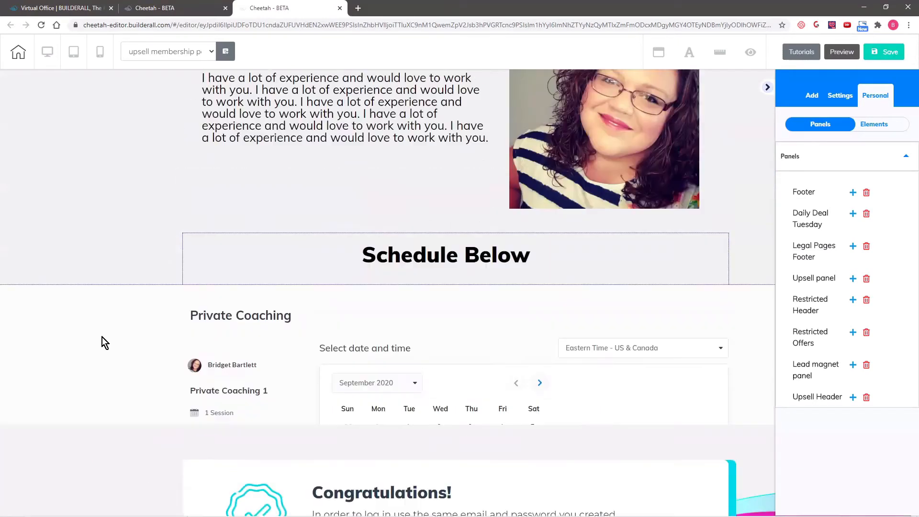
scroll(34, 420, "down", 7)
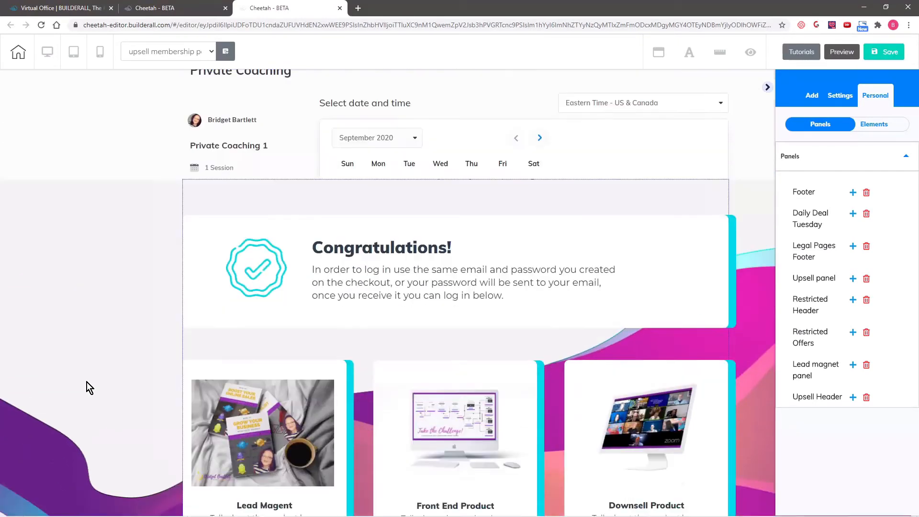
Move the booking calendar down to uncover the Schedule Below heading on the upsell membership page.
scroll(62, 288, "up", 2)
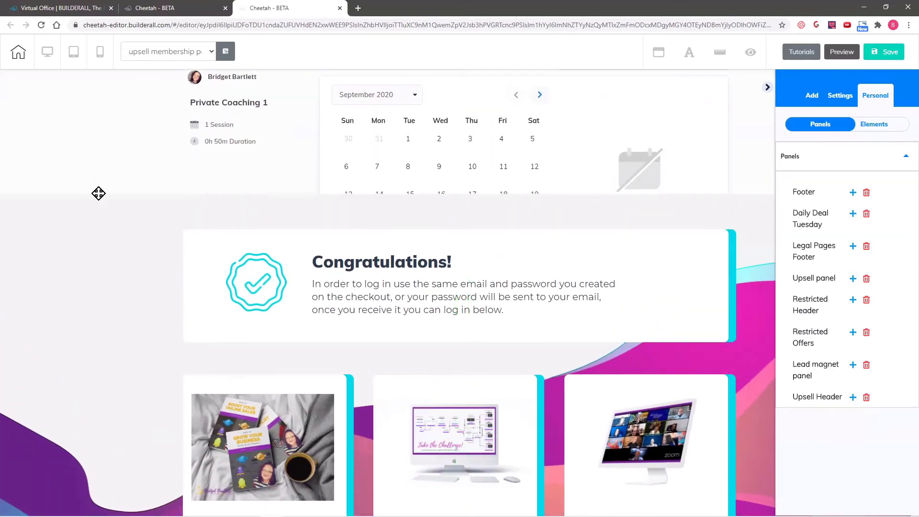
scroll(750, 242, "up", 5)
scroll(750, 242, "up", 1)
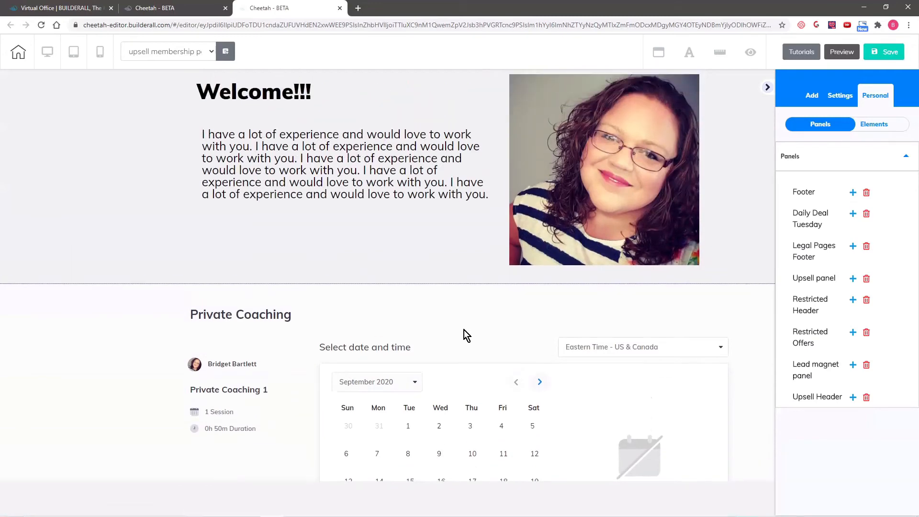
left_click_drag(68, 319, 96, 469)
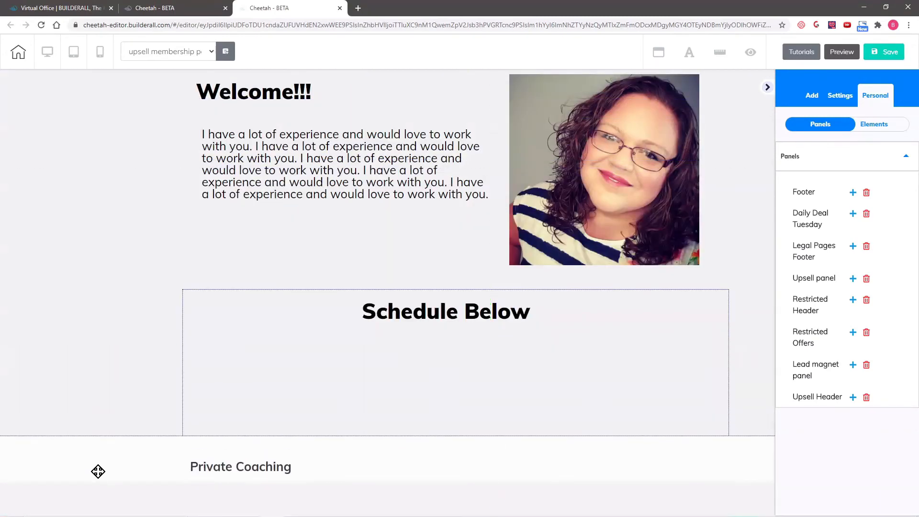
Enlarge the Schedule Below panel to a height of 1108 and a minimum height of 272.
left_click(181, 318)
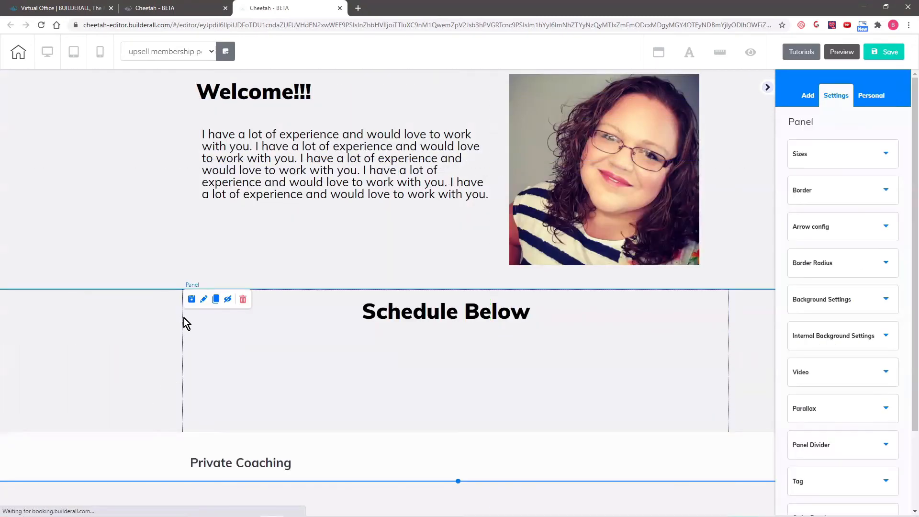
left_click(822, 152)
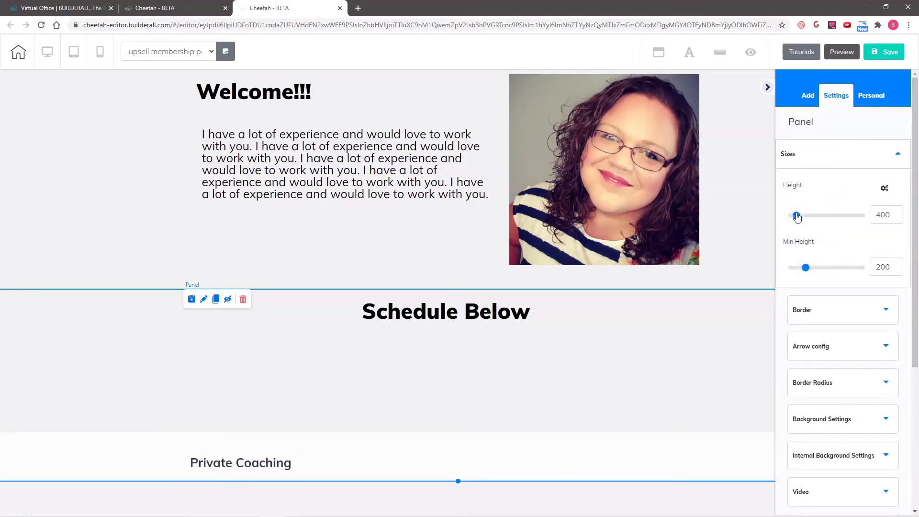
left_click_drag(796, 215, 806, 215)
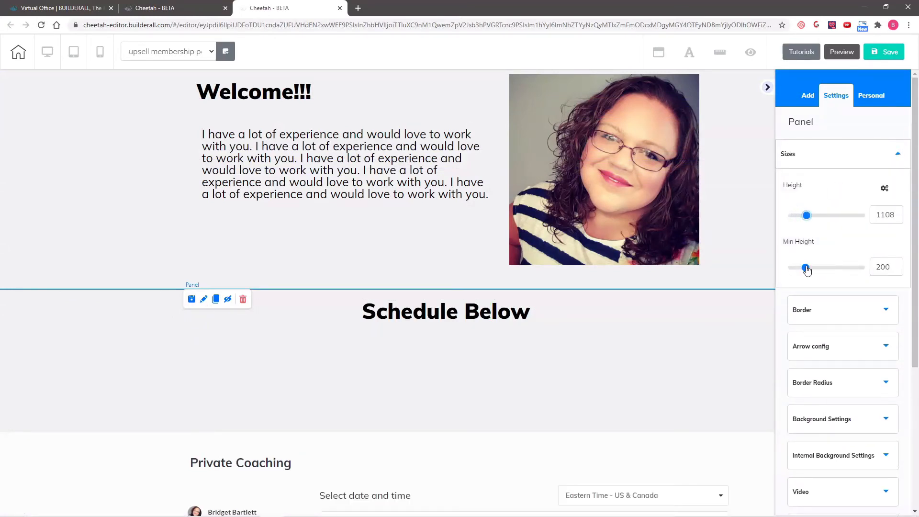
left_click_drag(806, 268, 812, 268)
scroll(720, 374, "down", 7)
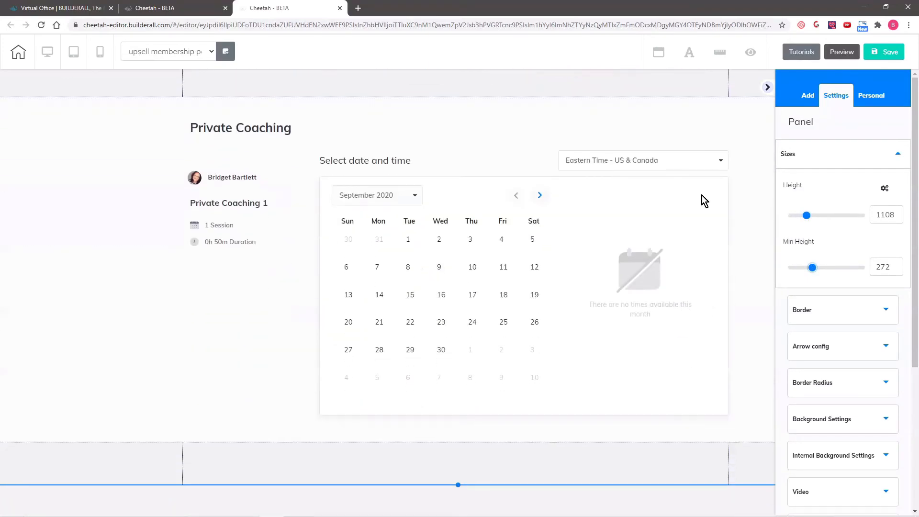
Move the booking calendar up to sit closely beneath the Schedule Below heading.
left_click_drag(747, 188, 745, 126)
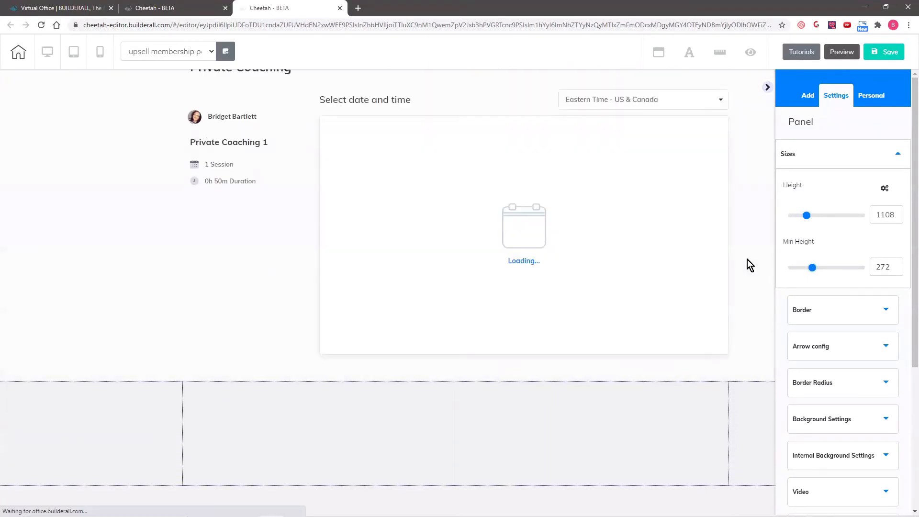
scroll(745, 261, "up", 4)
scroll(744, 282, "up", 1)
left_click_drag(745, 287, 751, 242)
Shorten the Schedule Below panel to a height of 815, removing the empty space between the calendar and the Congratulations notice.
scroll(765, 323, "down", 7)
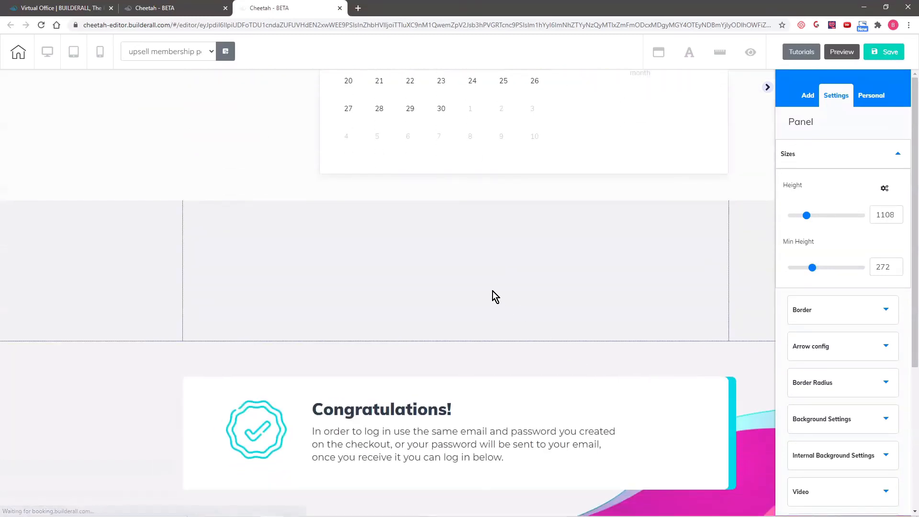
left_click_drag(457, 341, 453, 200)
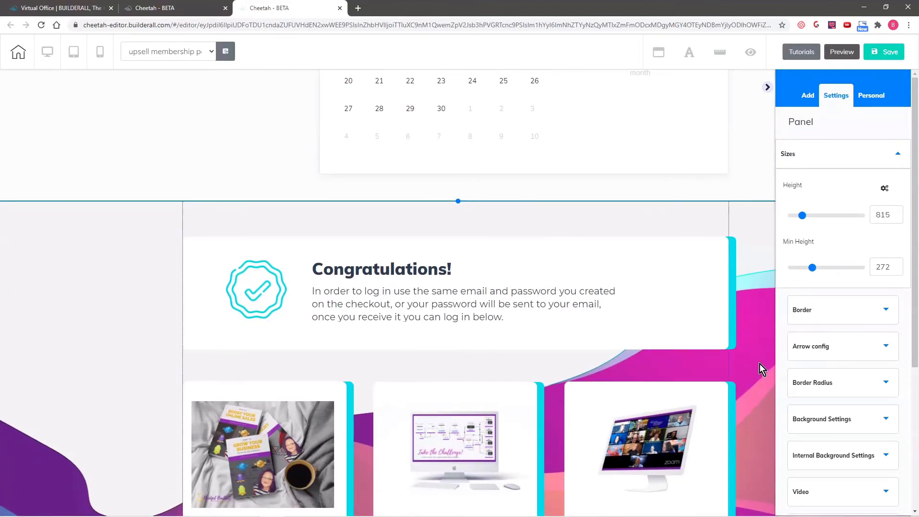
scroll(757, 363, "up", 3)
scroll(757, 363, "up", 8)
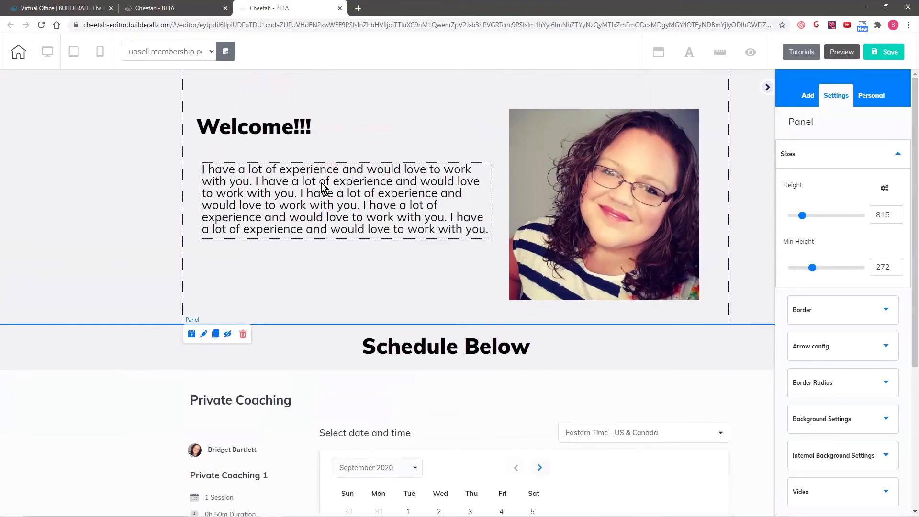
Switch to the mobile view and check the page from the offer cards back up to the booking calendar.
left_click(100, 53)
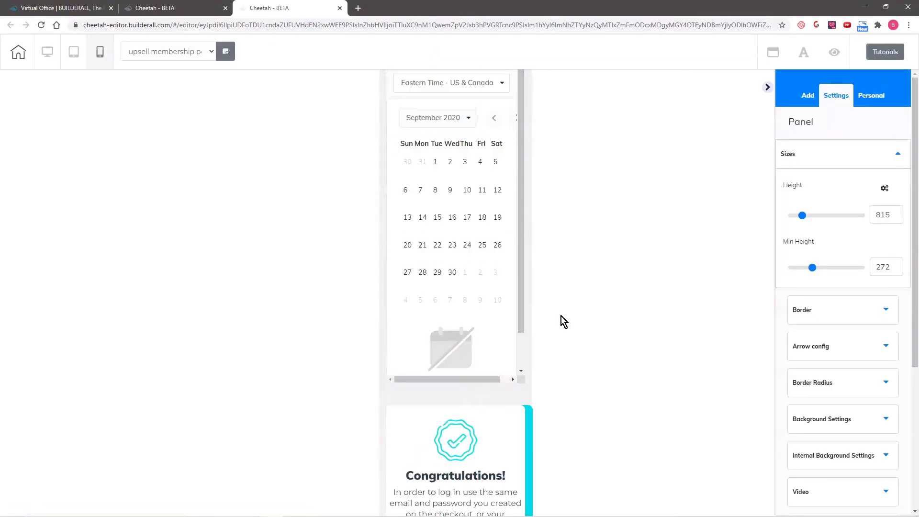
scroll(496, 325, "down", 8)
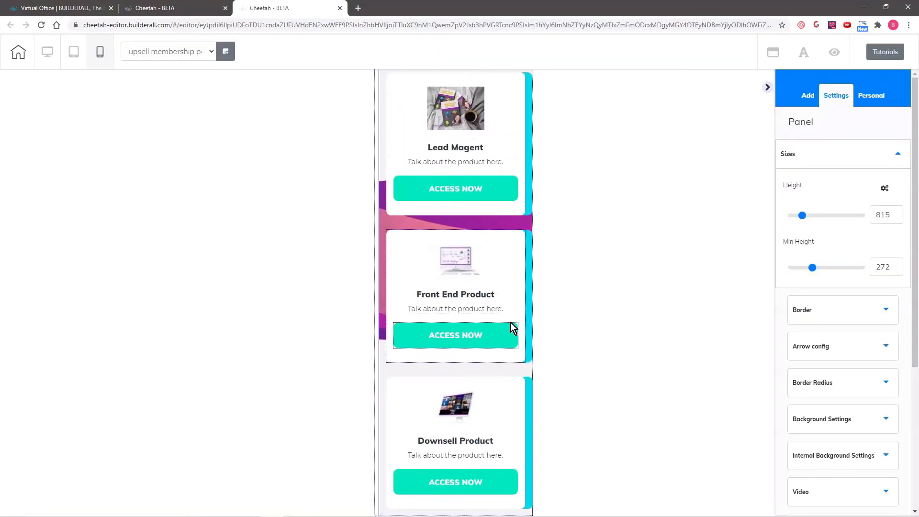
scroll(531, 351, "up", 13)
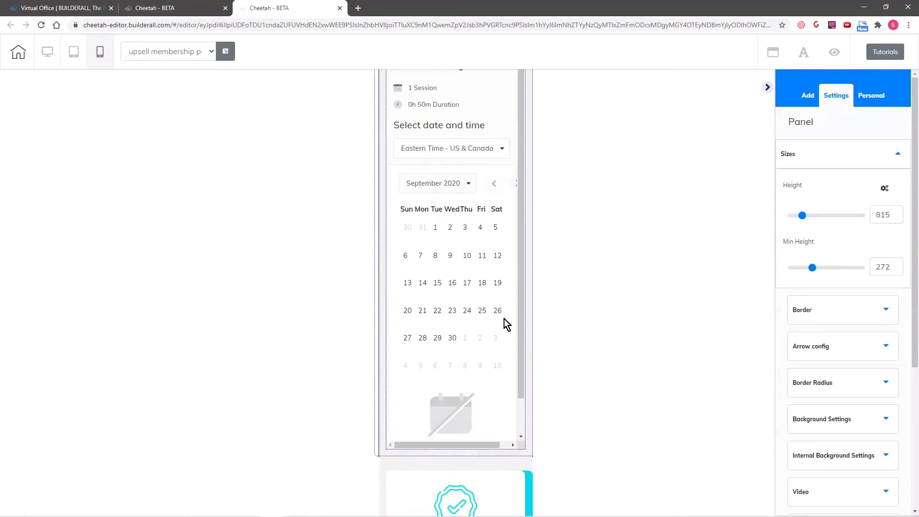
scroll(471, 343, "up", 4)
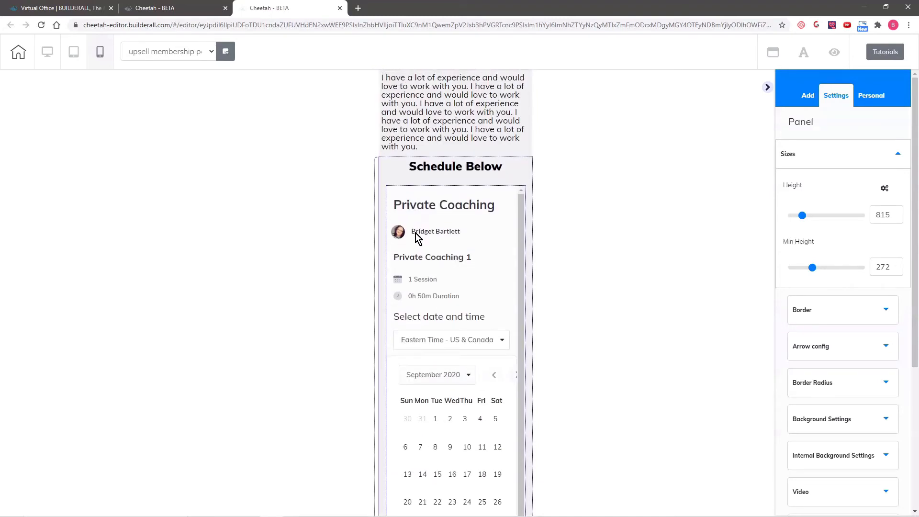
Set the mobile booking calendar's left and right spacing to 0 and its bottom spacing to 66.
left_click(415, 234)
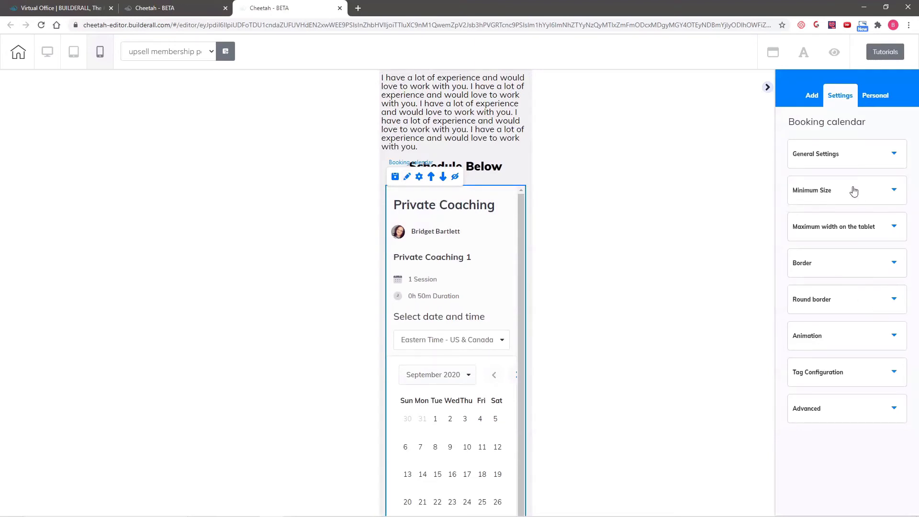
left_click(847, 418)
scroll(842, 353, "down", 4)
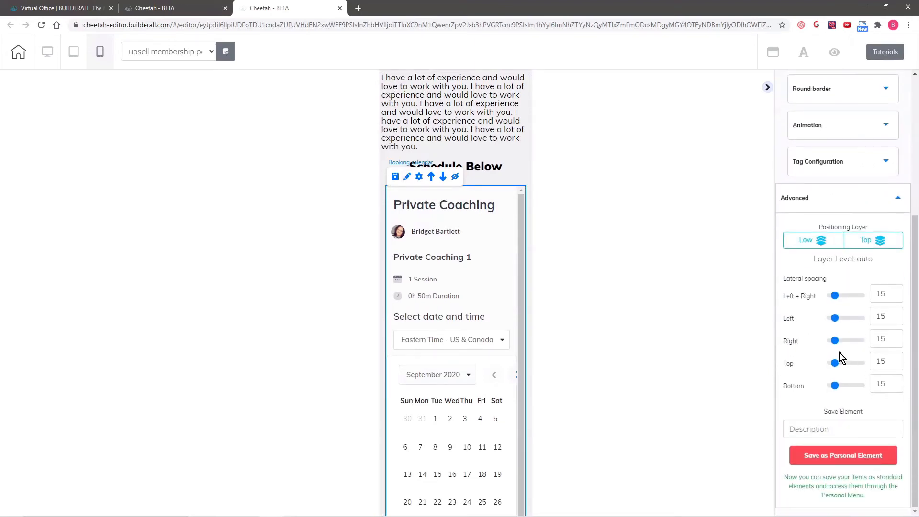
left_click_drag(834, 295, 830, 296)
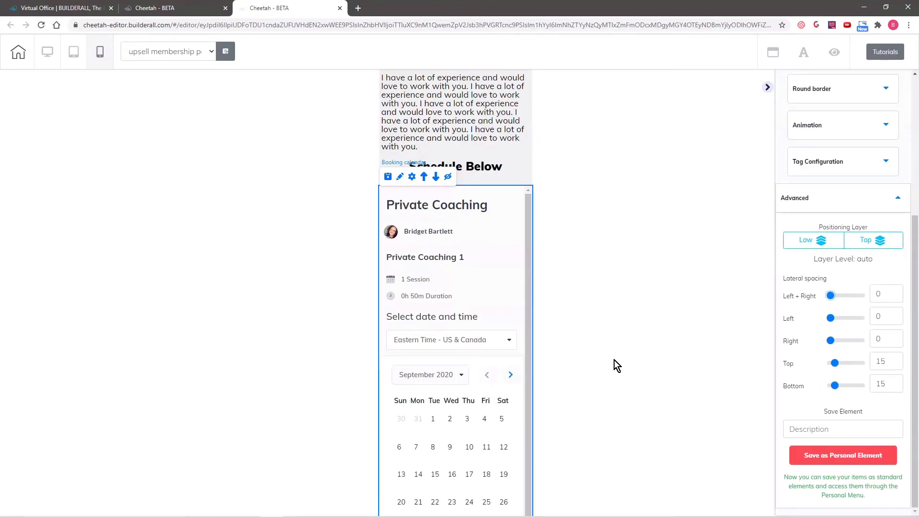
scroll(578, 375, "down", 5)
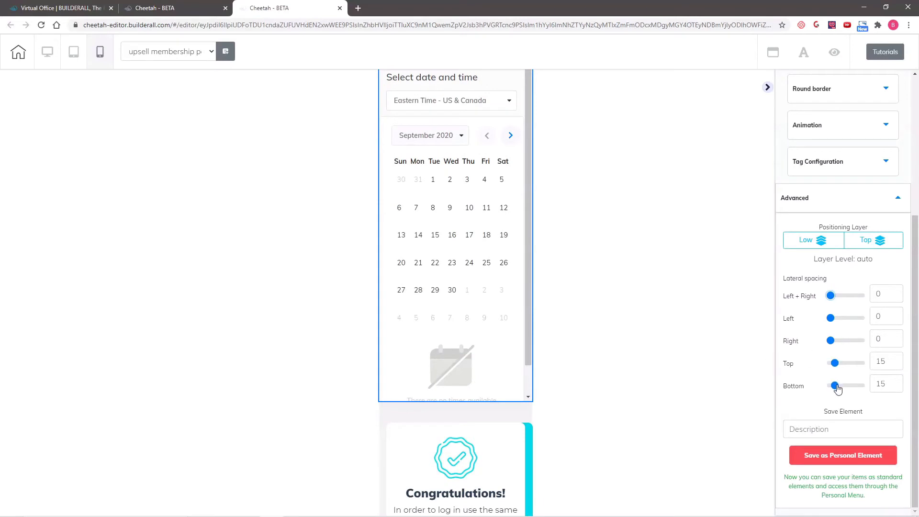
left_click_drag(834, 386, 850, 386)
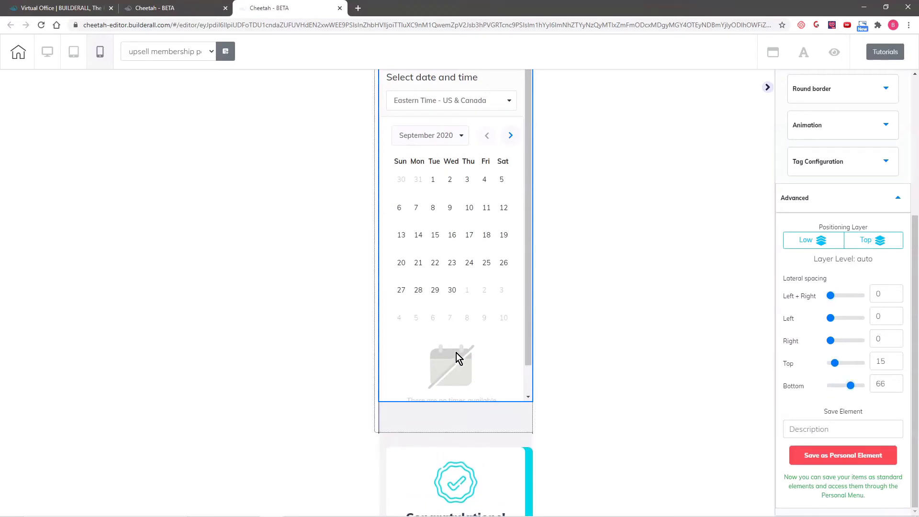
Set the booking calendar's minimum height to 1052 in the mobile view and check the page down to the offer cards.
scroll(495, 346, "up", 7)
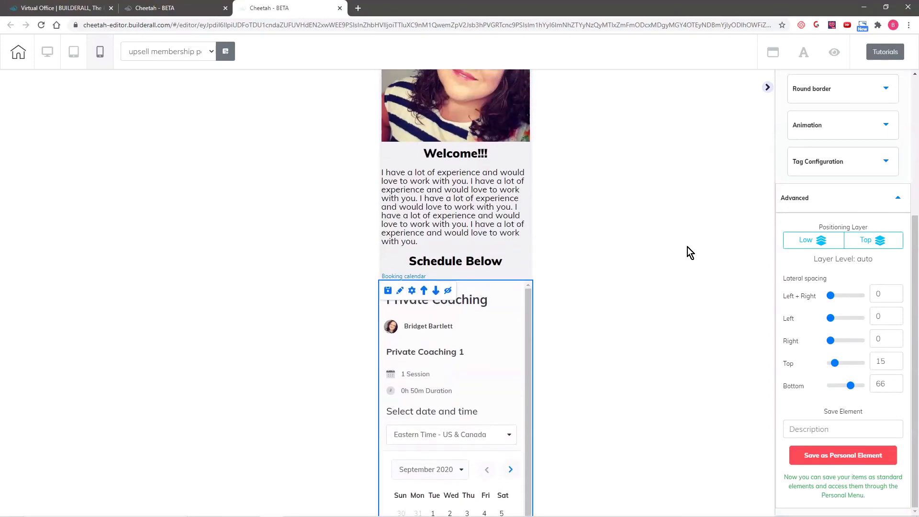
scroll(824, 117, "up", 5)
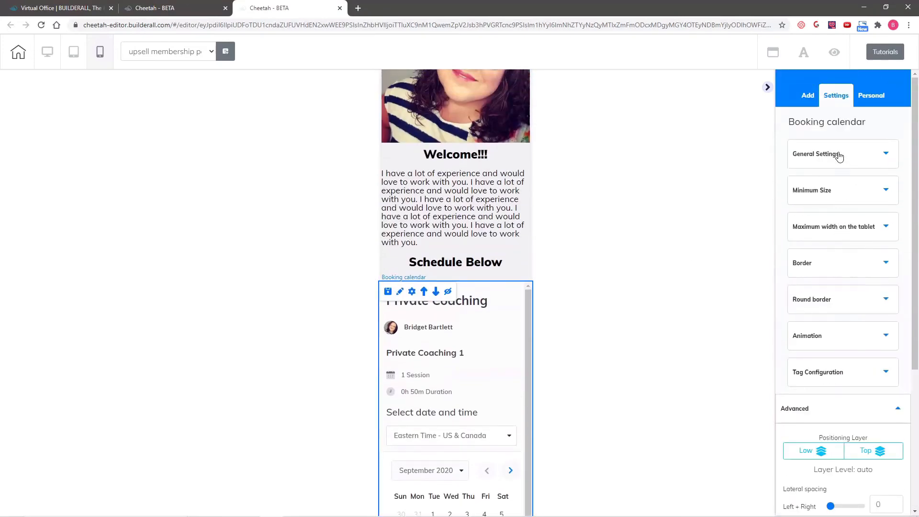
left_click(827, 190)
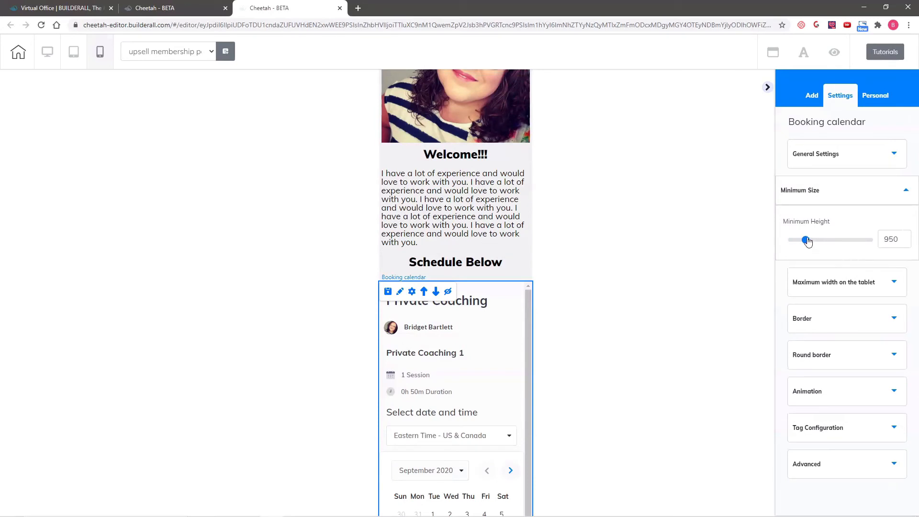
left_click_drag(807, 243, 817, 241)
scroll(610, 356, "down", 8)
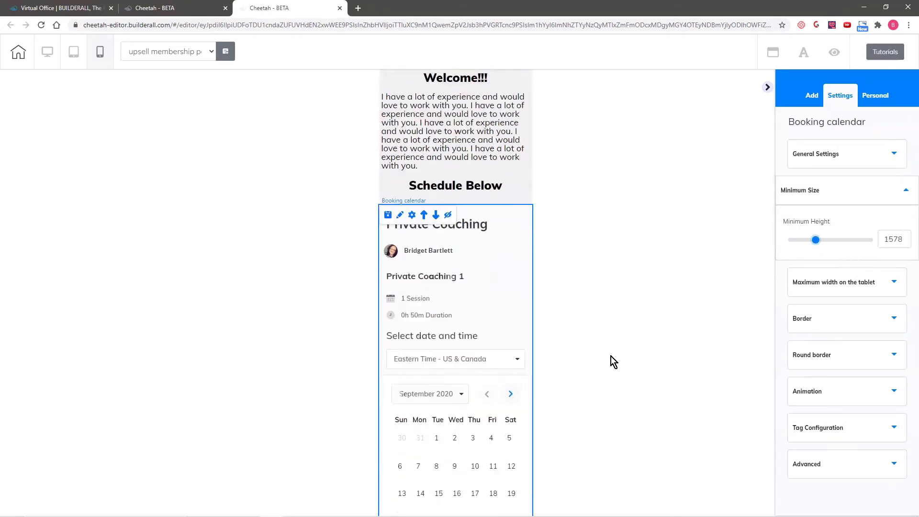
scroll(565, 363, "down", 6)
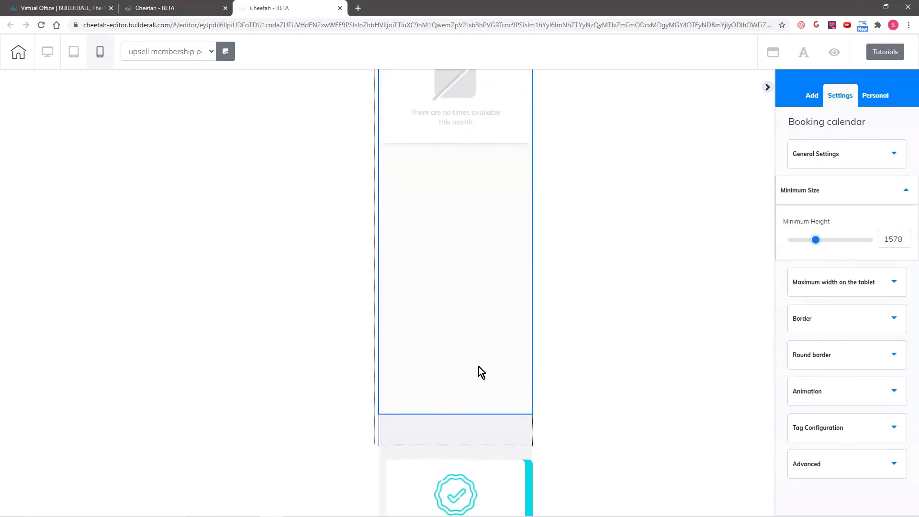
scroll(474, 354, "up", 3)
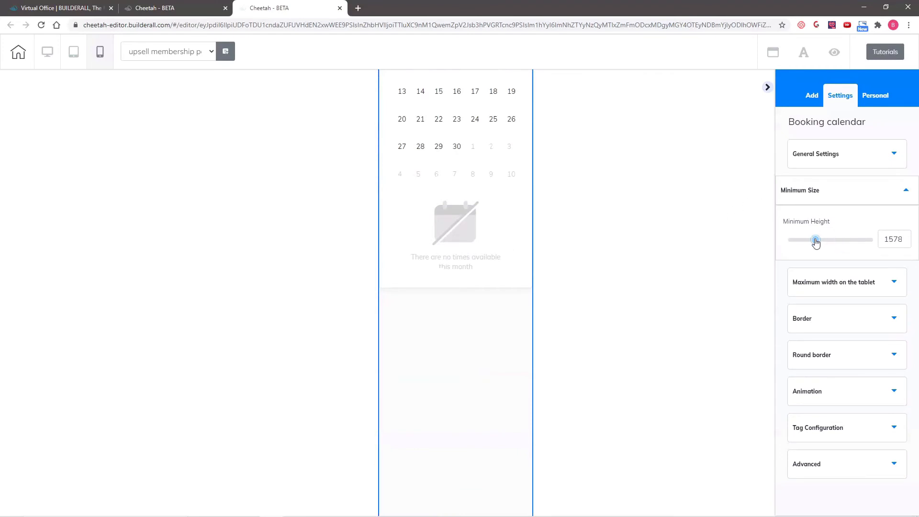
left_click_drag(816, 243, 810, 243)
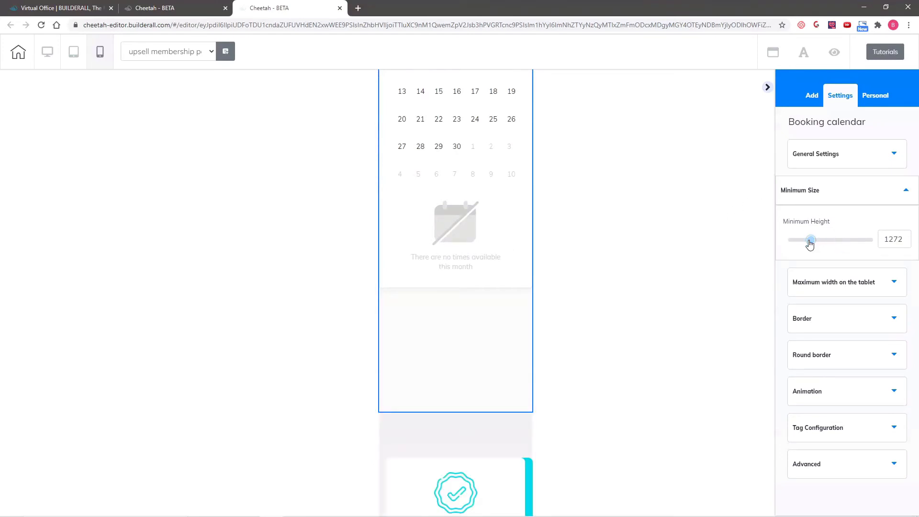
left_click_drag(810, 244, 812, 243)
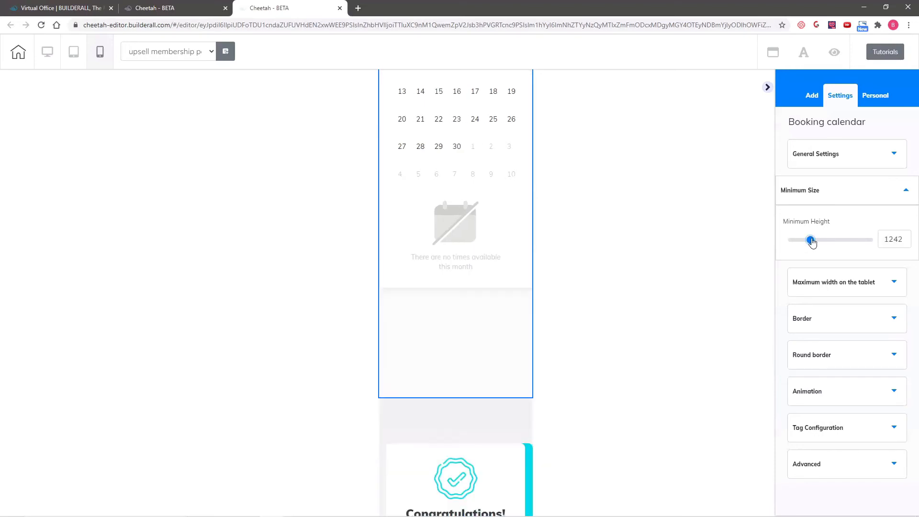
left_click(905, 242)
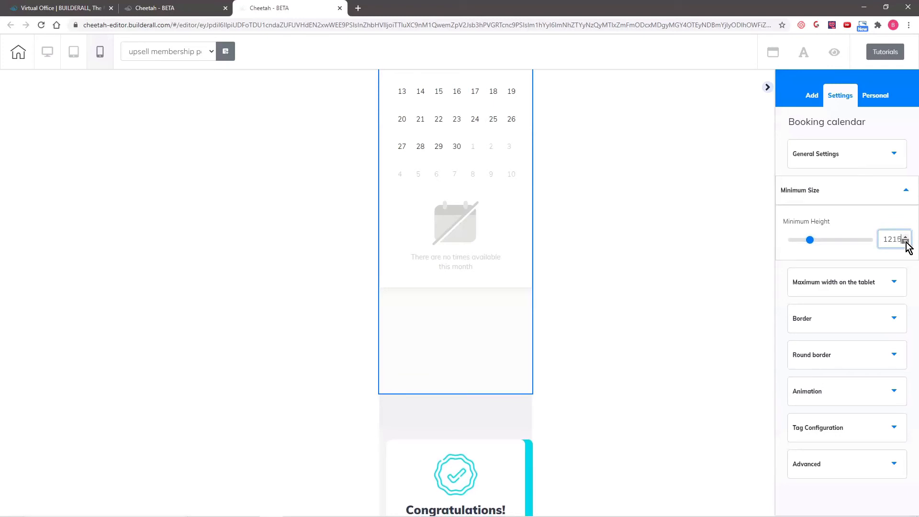
left_click(905, 243)
left_click(905, 242)
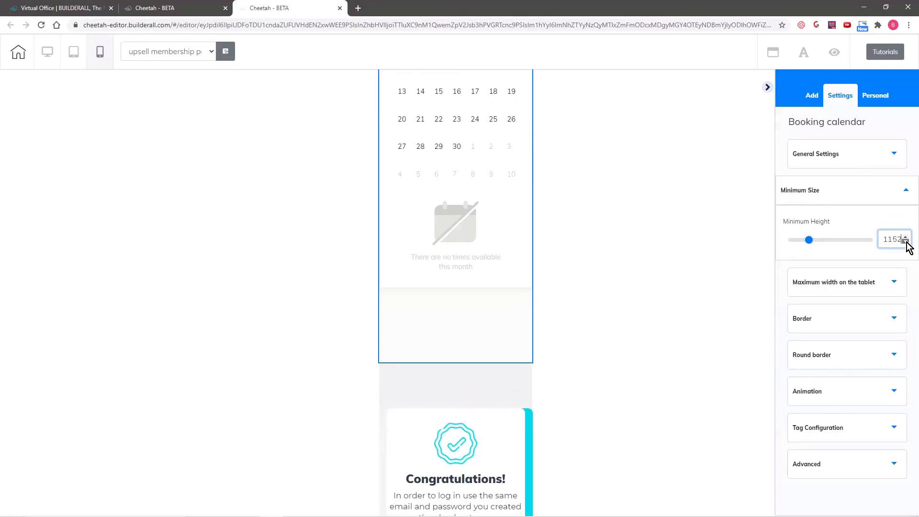
scroll(567, 319, "up", 2)
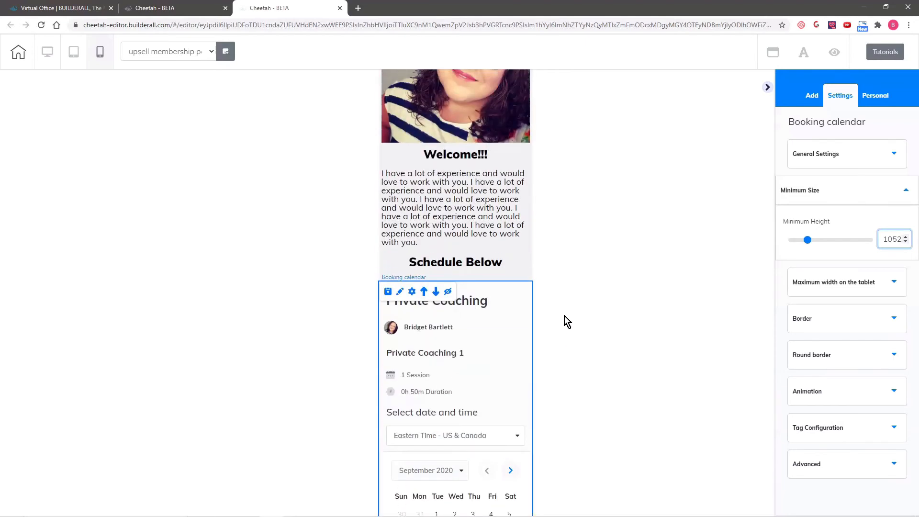
scroll(593, 372, "down", 10)
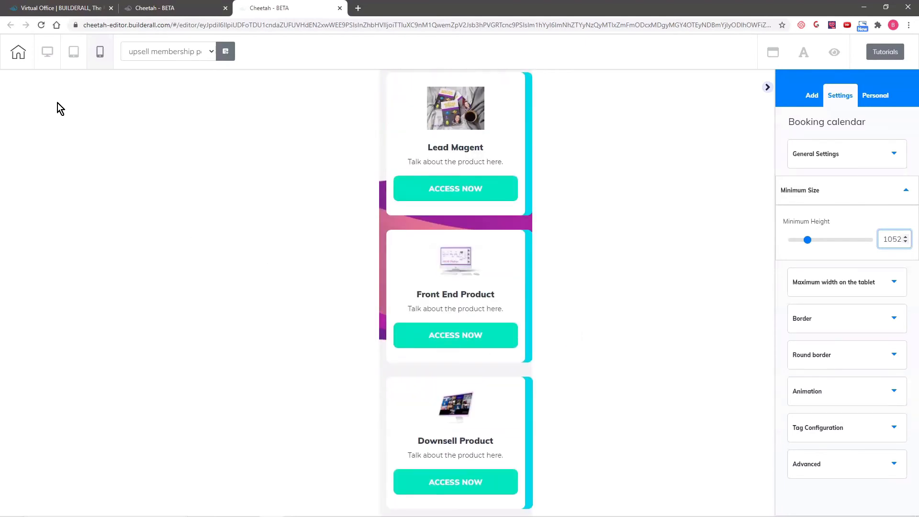
Return to the desktop view, then save and publish the site.
left_click(46, 54)
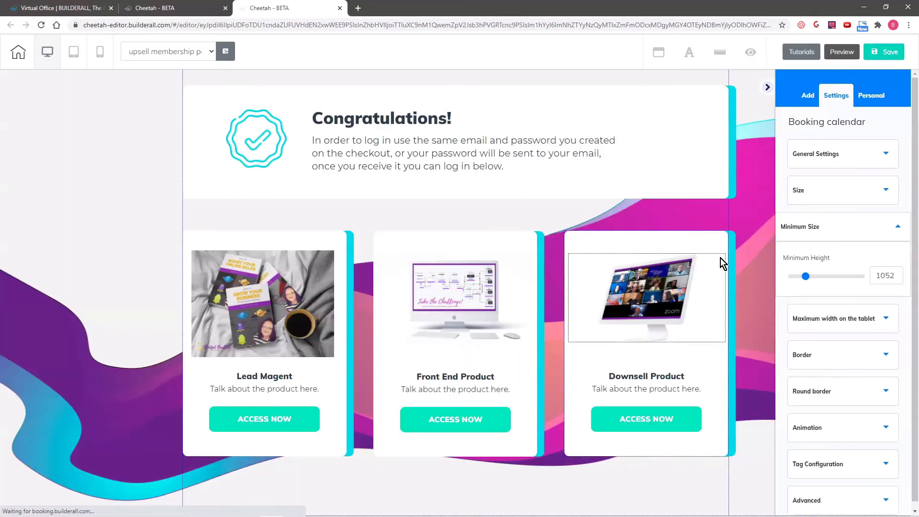
left_click(886, 49)
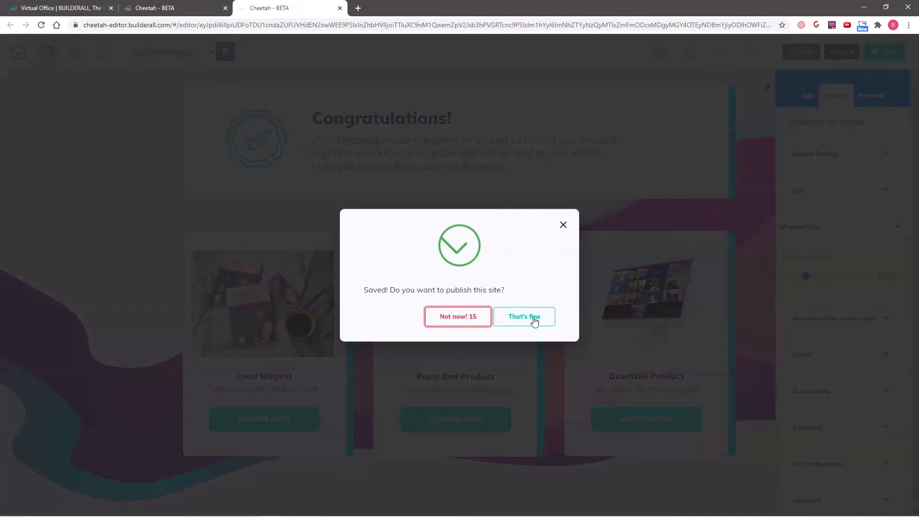
left_click(534, 319)
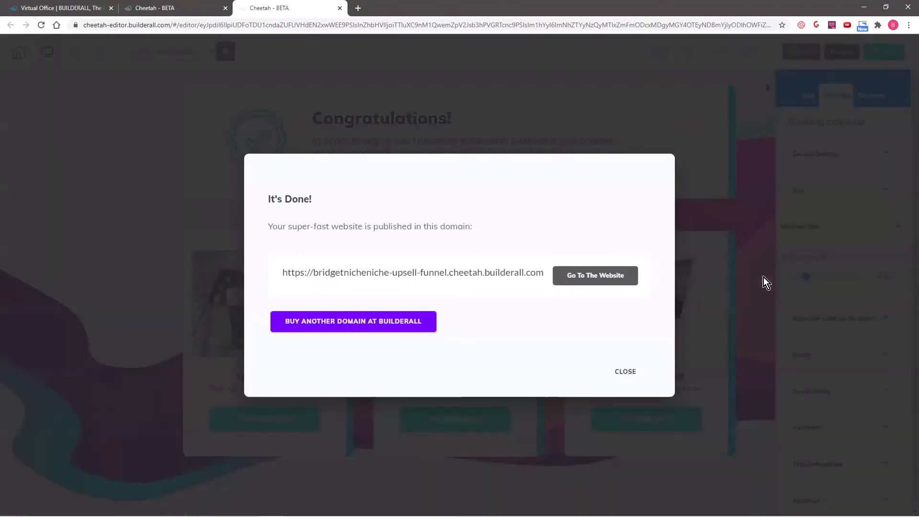
left_click(625, 371)
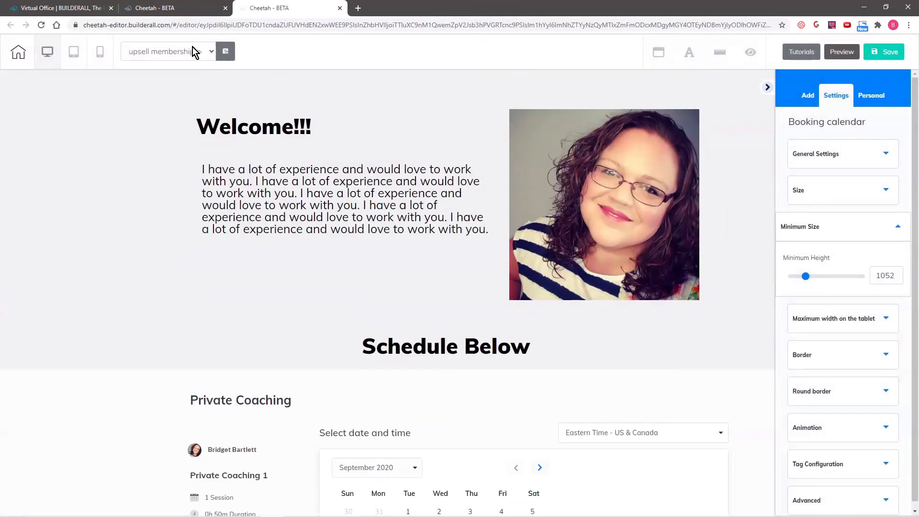
Open the downsell membership page, saving the changes to the current page.
left_click(192, 47)
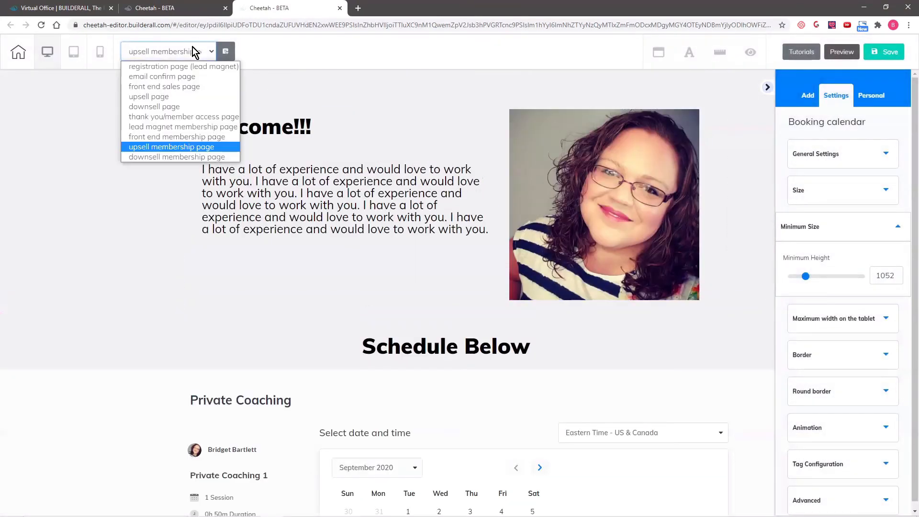
left_click(180, 156)
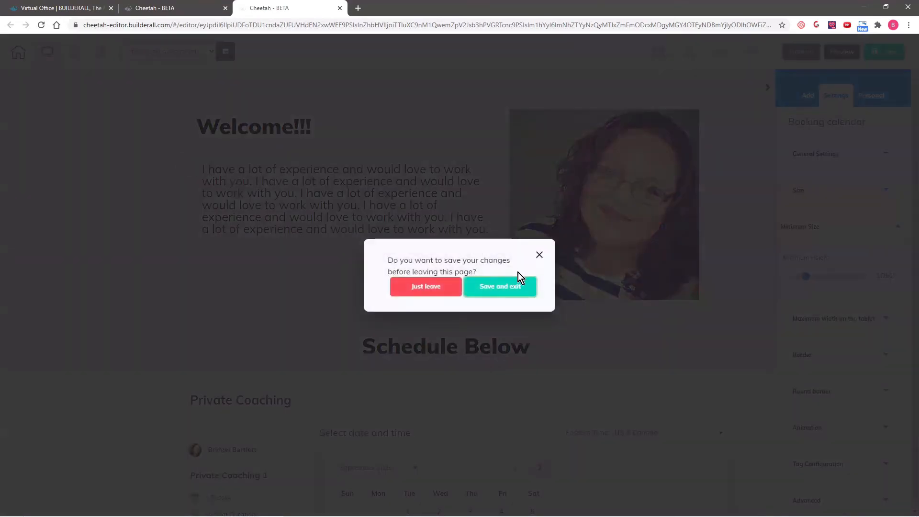
left_click(502, 282)
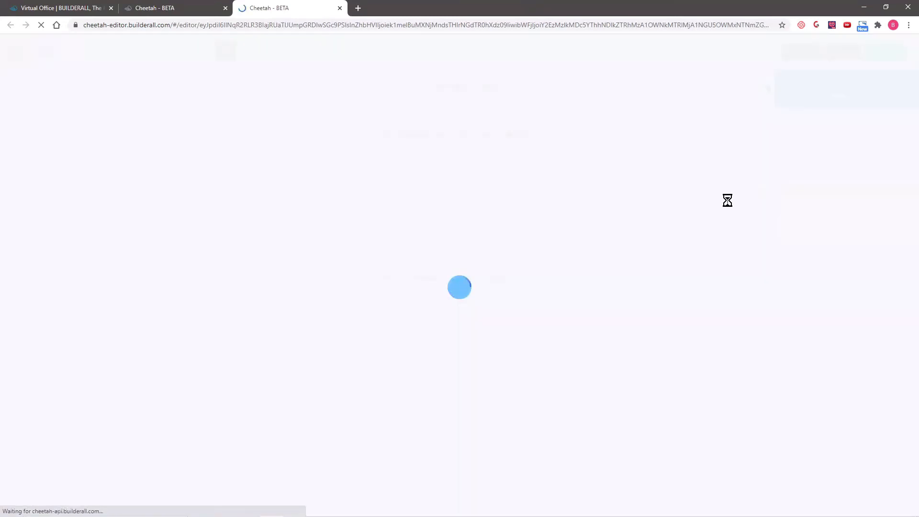